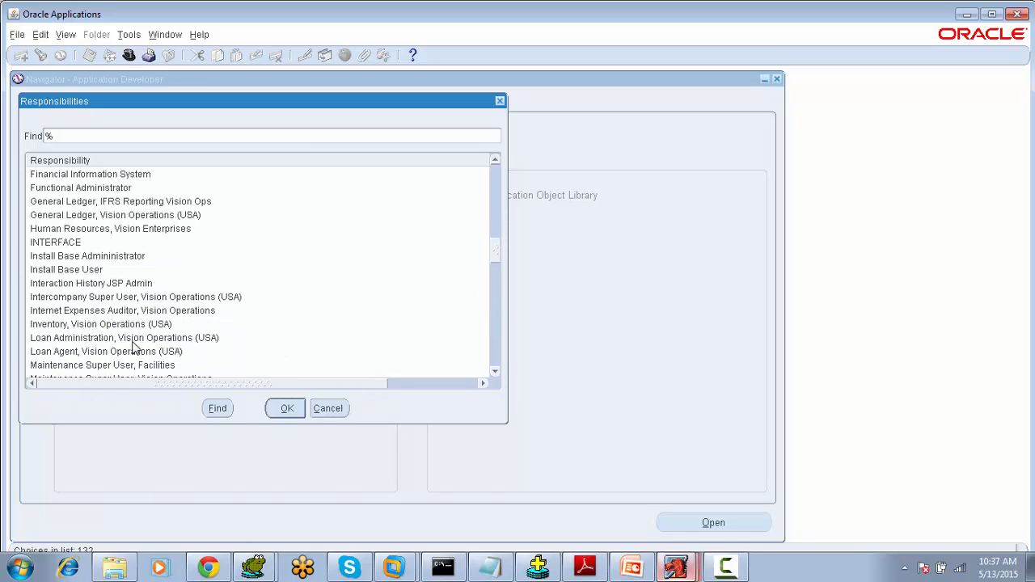
- Switch to the Inventory, Vision Operations (USA) responsibility
left_click(122, 326)
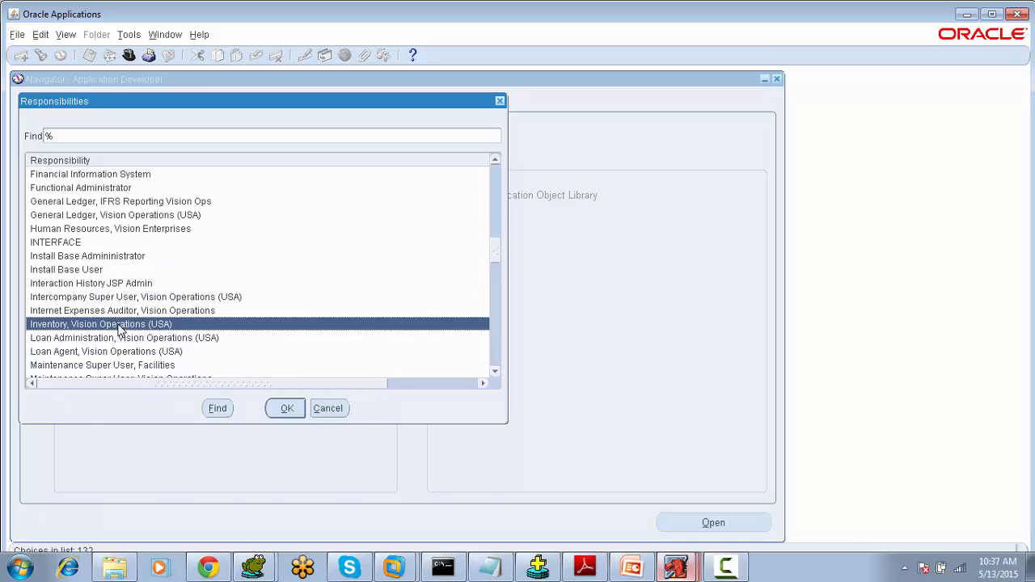
left_click(275, 409)
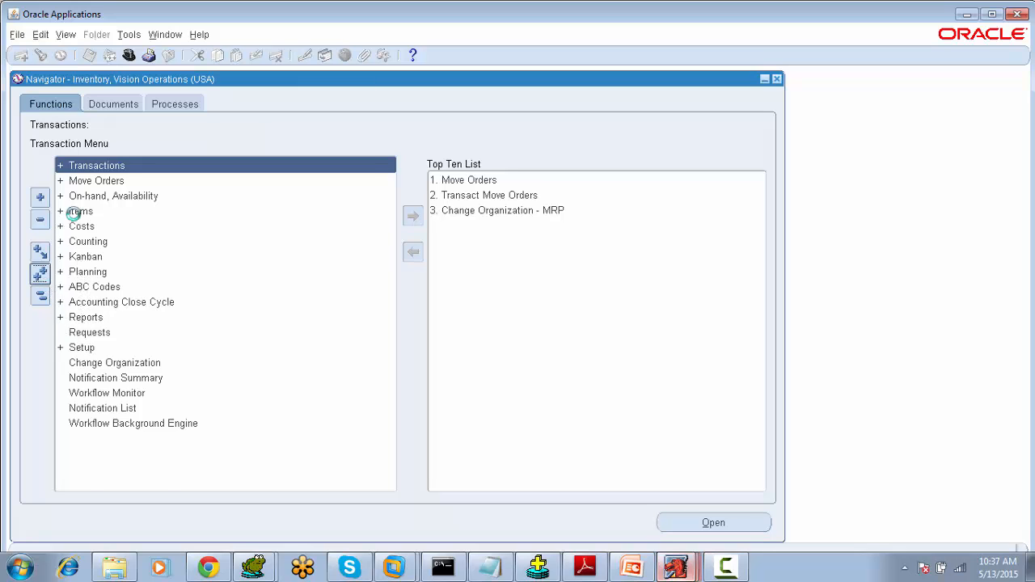
- Expand the Transactions menu to review its entries, then collapse it again
double_click(84, 168)
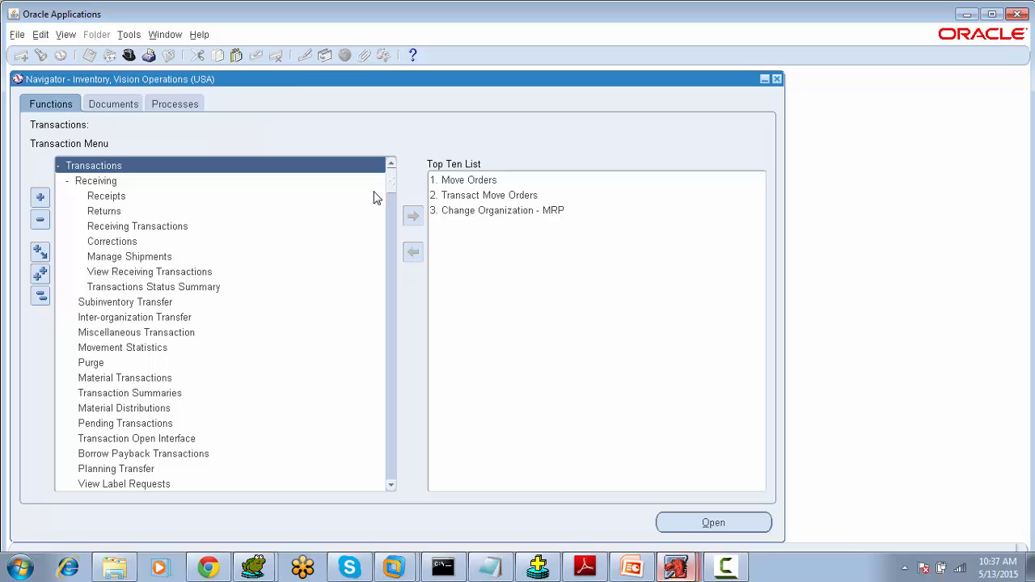
left_click_drag(385, 184, 388, 270)
left_click(41, 298)
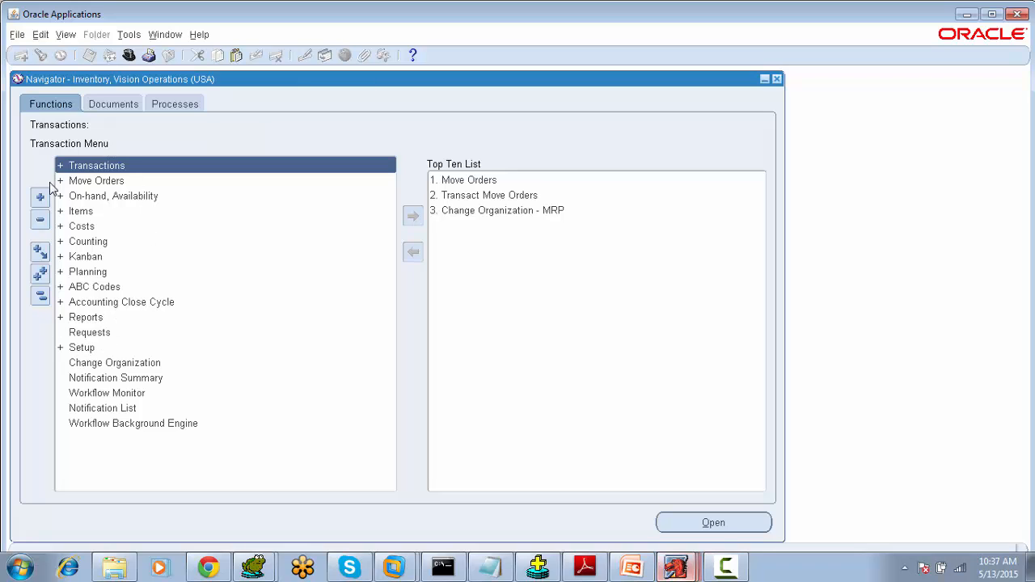
- Open a new request submission and browse the list of available reports without submitting anything
left_click(66, 35)
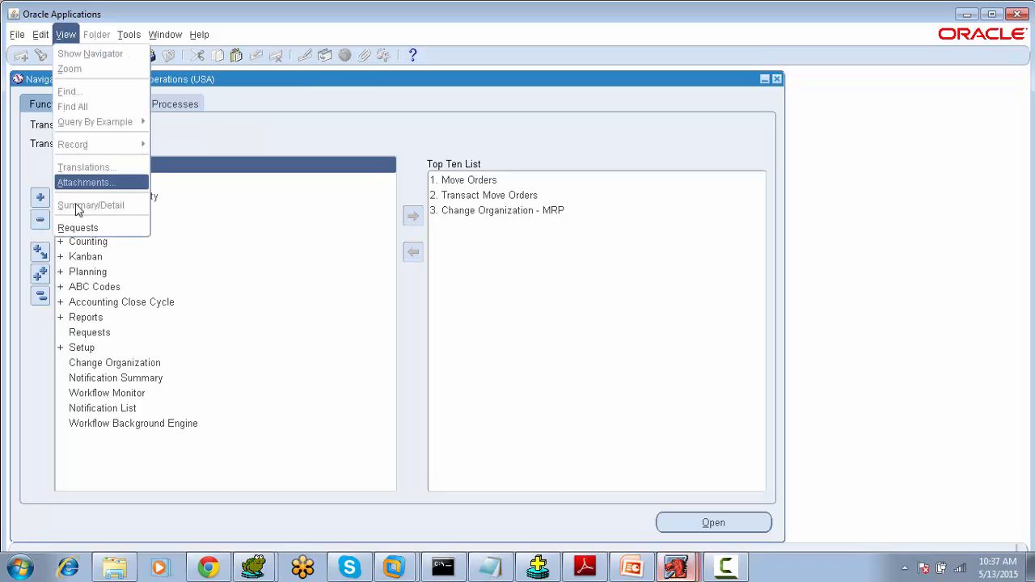
left_click(78, 230)
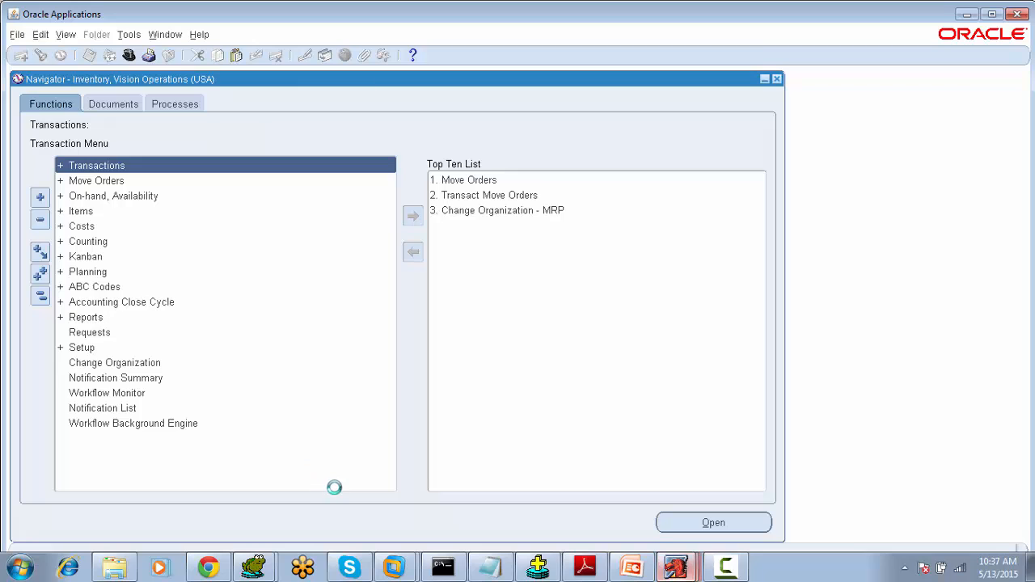
left_click(254, 401)
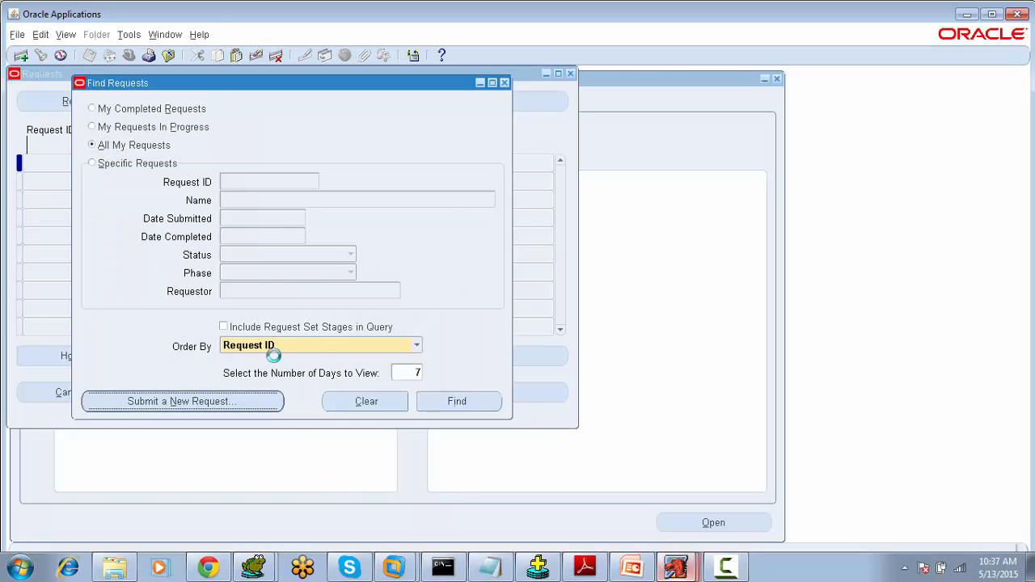
left_click(280, 329)
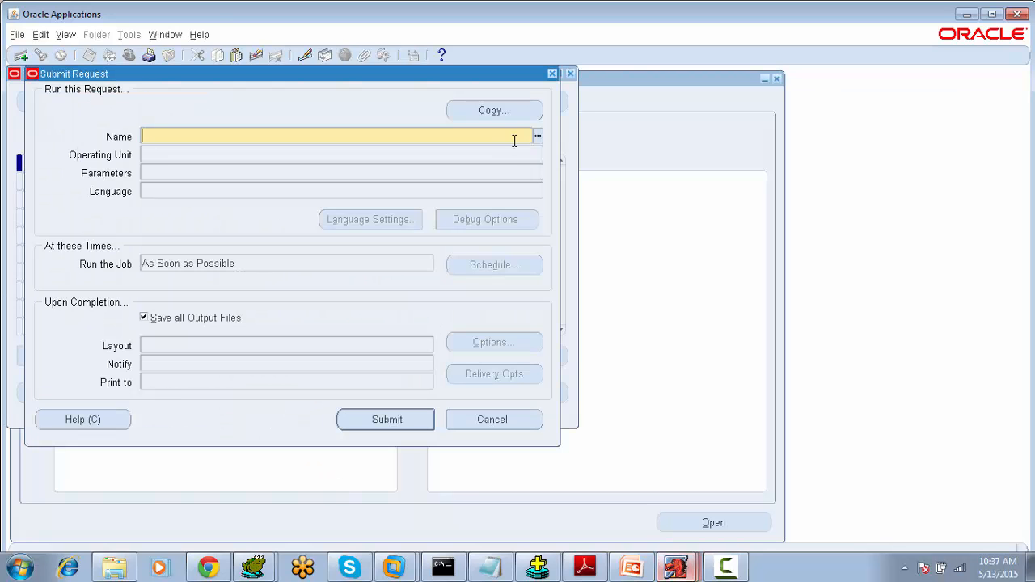
left_click(536, 137)
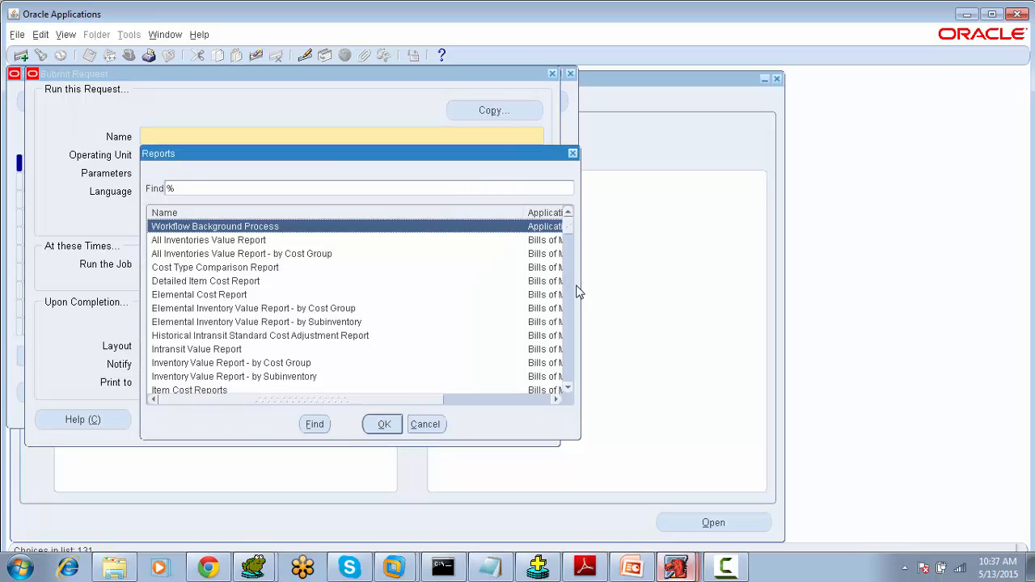
left_click_drag(581, 291, 823, 307)
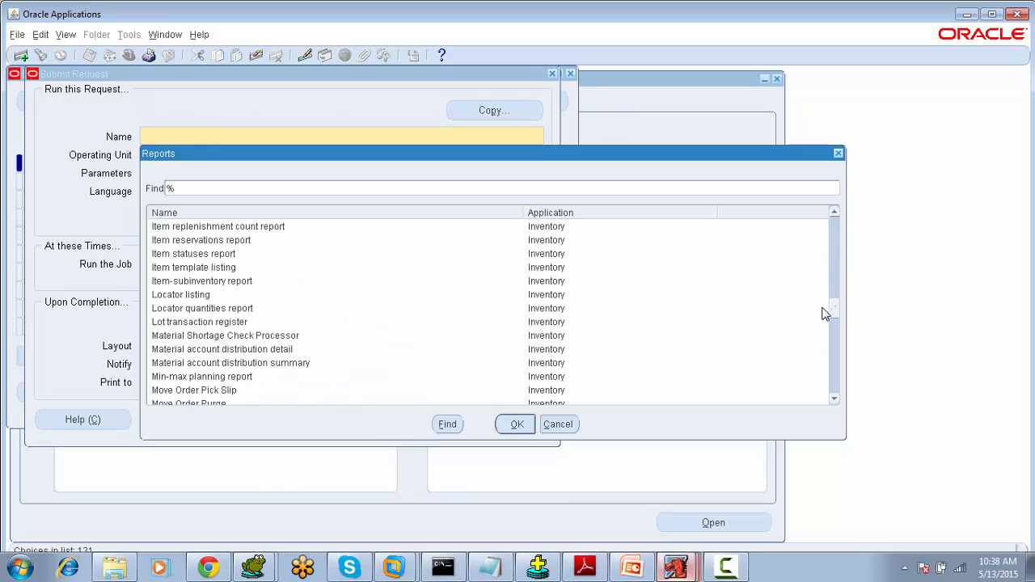
left_click(566, 424)
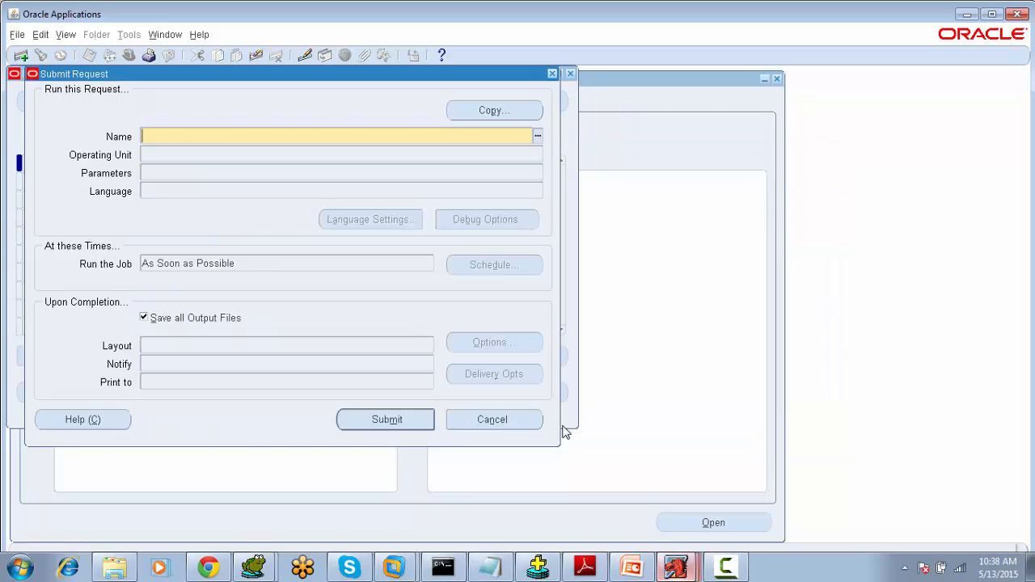
left_click(474, 418)
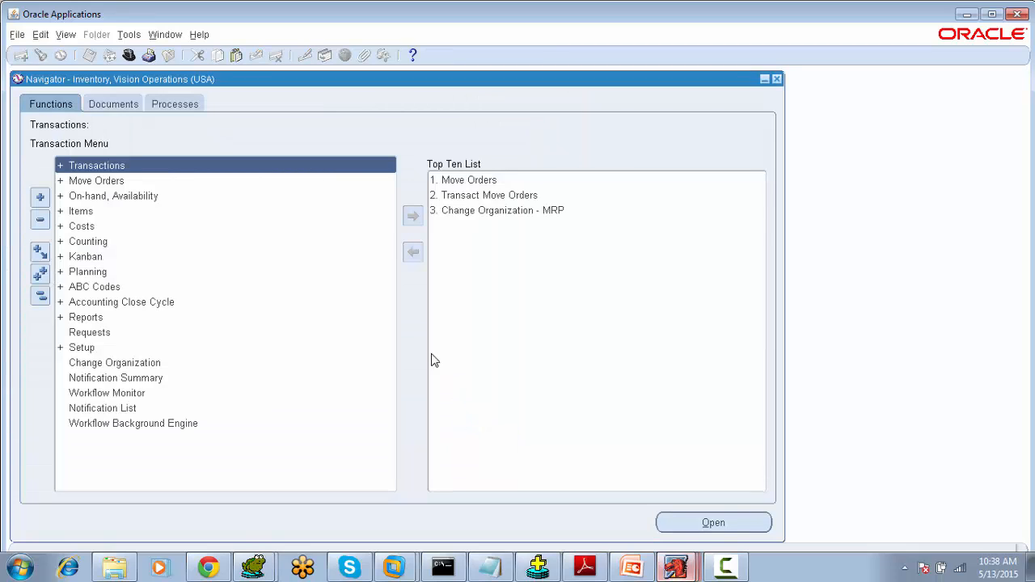
- Expand the Items menu and launch Master Items
left_click(94, 212)
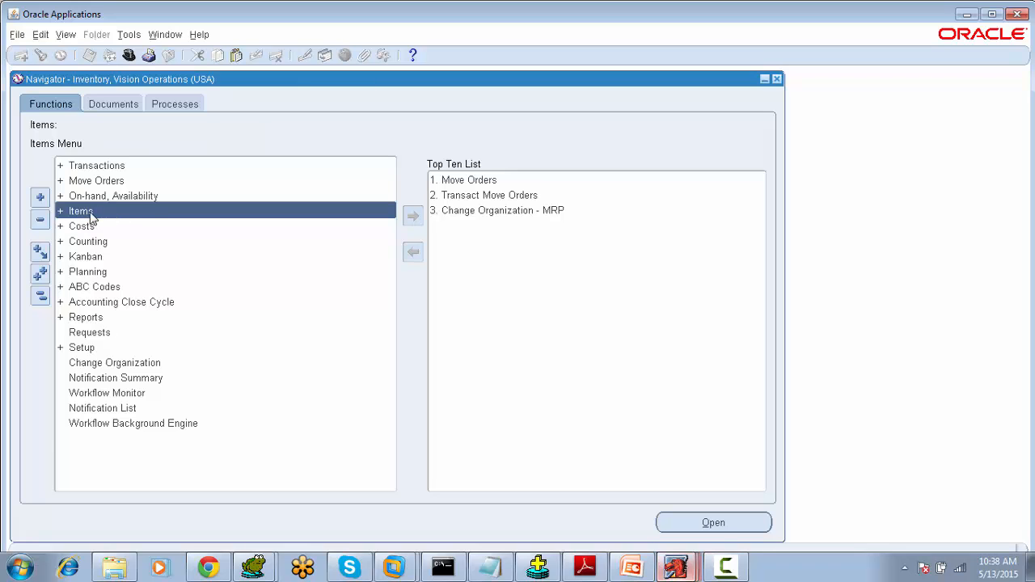
double_click(92, 215)
left_click(106, 214)
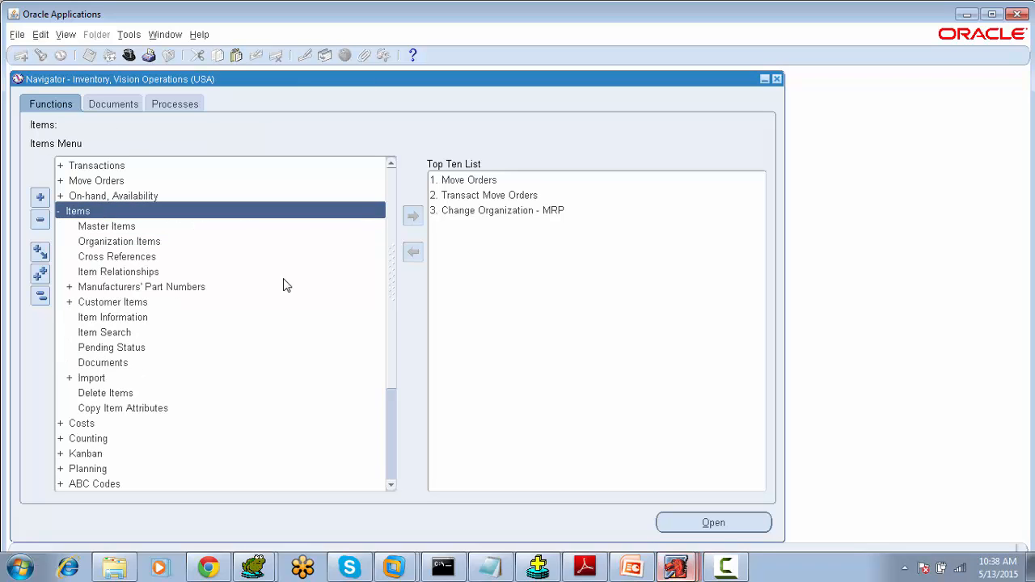
left_click(143, 229)
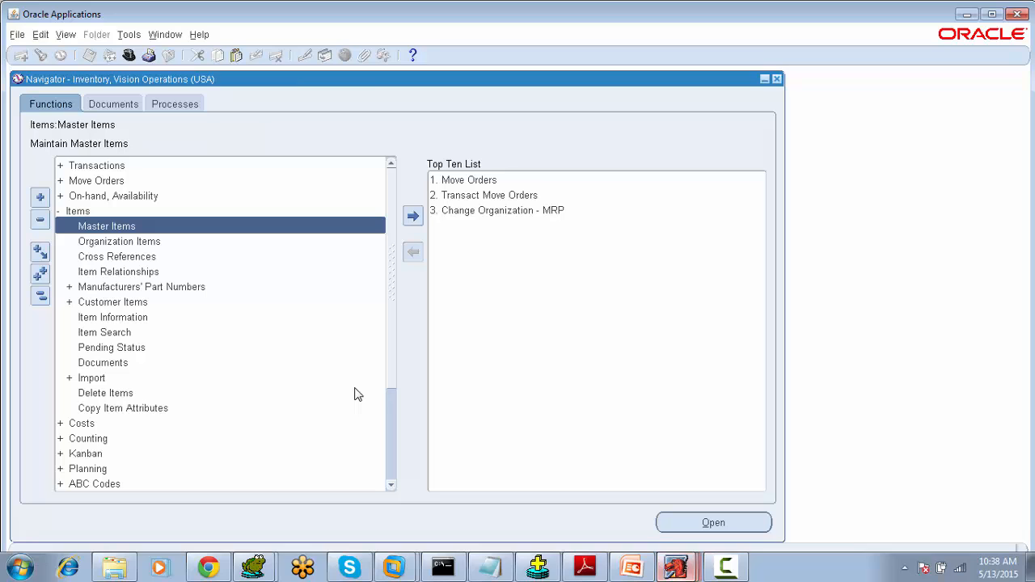
left_click(111, 214)
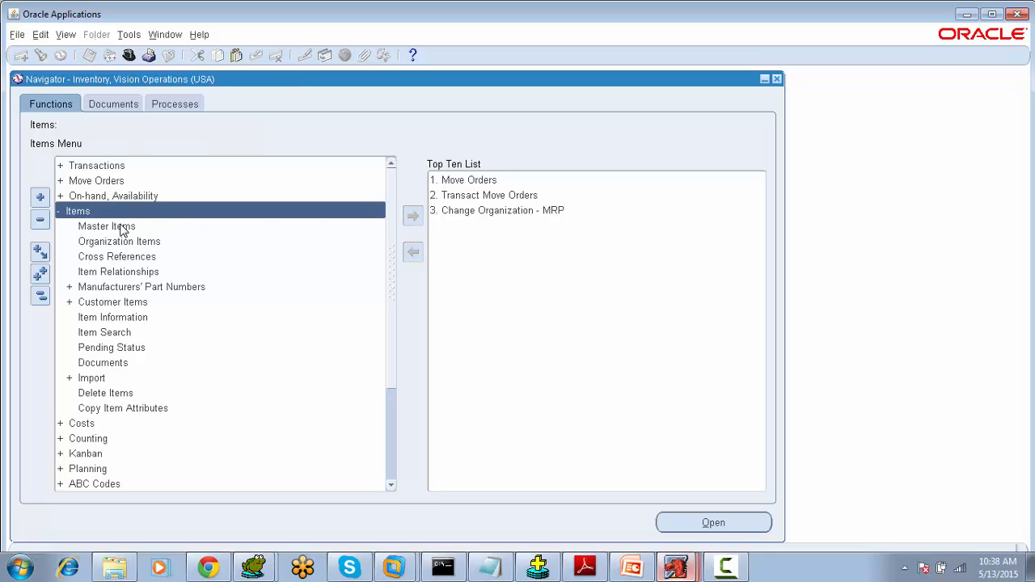
left_click(122, 228)
double_click(121, 230)
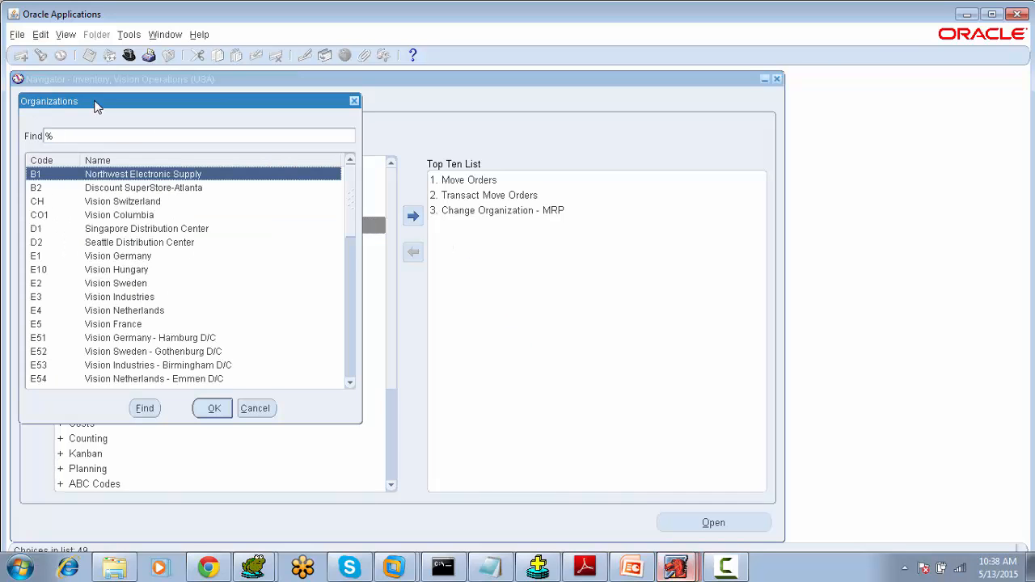
- Scroll through the organization list to find Vision Operations (V1)
left_click_drag(95, 108, 240, 111)
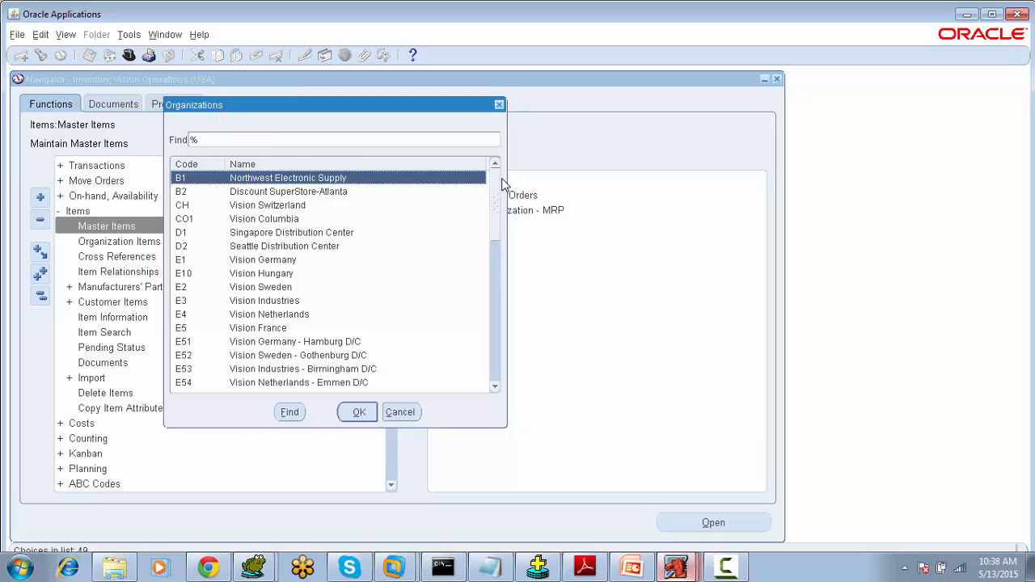
left_click_drag(497, 186, 499, 277)
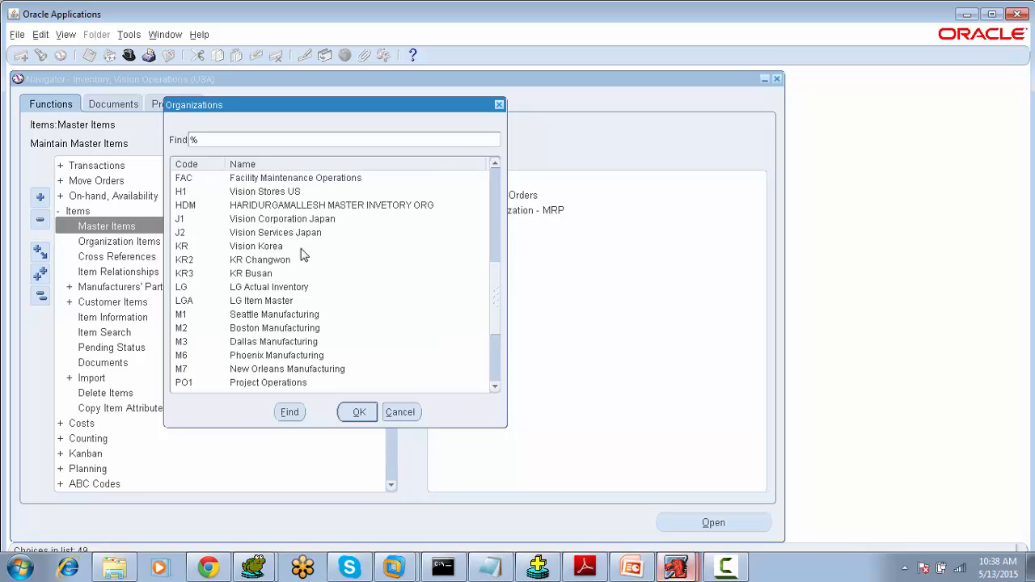
left_click_drag(497, 299, 490, 348)
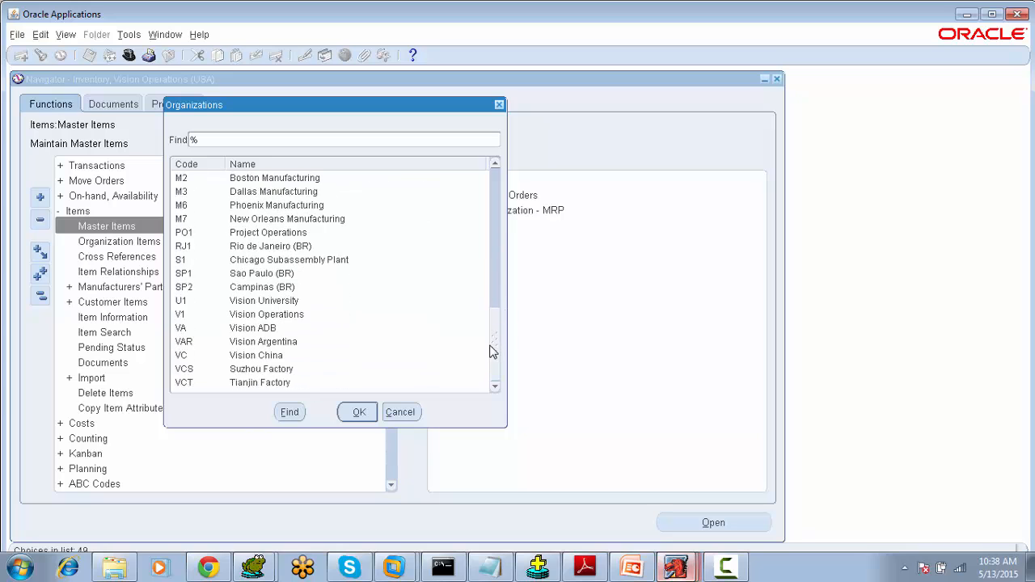
left_click(219, 316)
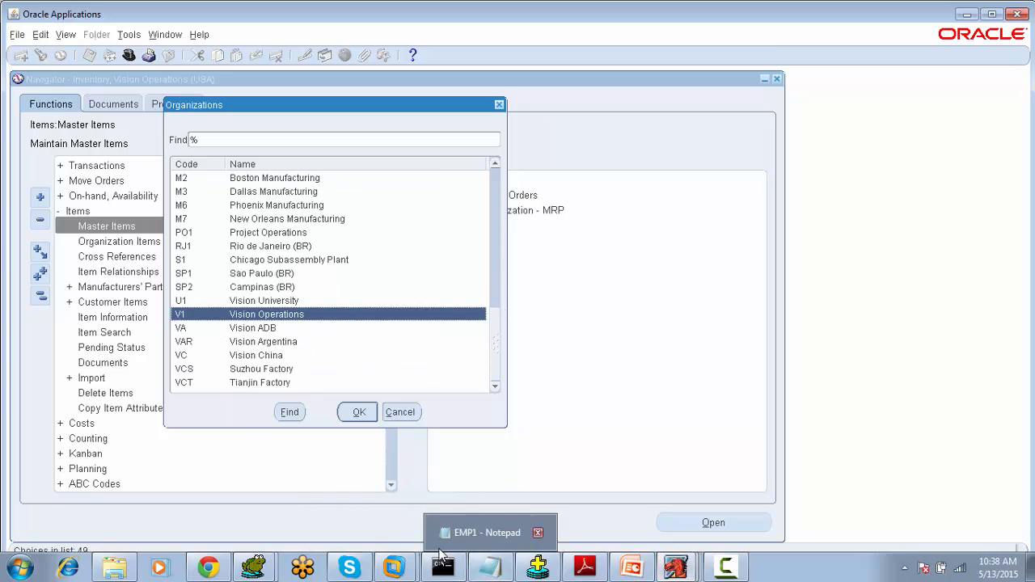
- Switch to Toad and run a query selecting all columns from ORG_ORGANIZATION_DEFINITIONS
mouse_move(267, 571)
left_click(273, 535)
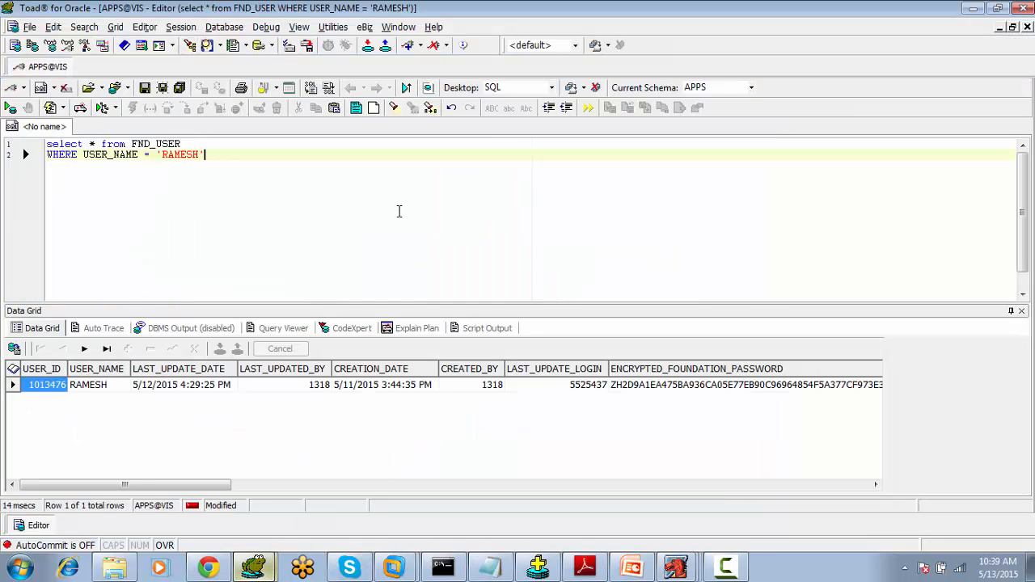
key("Return")
key("Return")
key("Caps_Lock")
type("SELE")
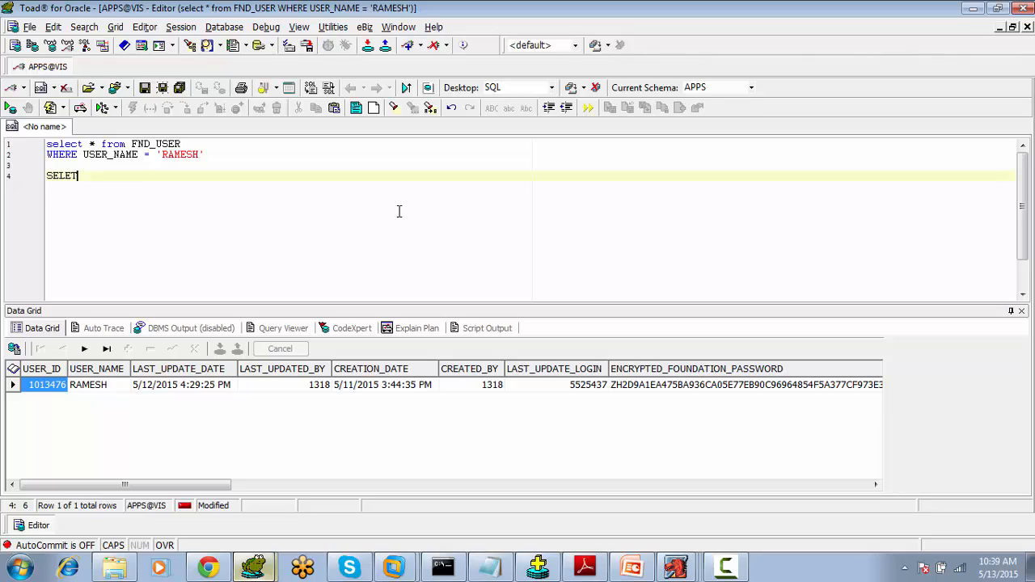
type("CT * FROM OR")
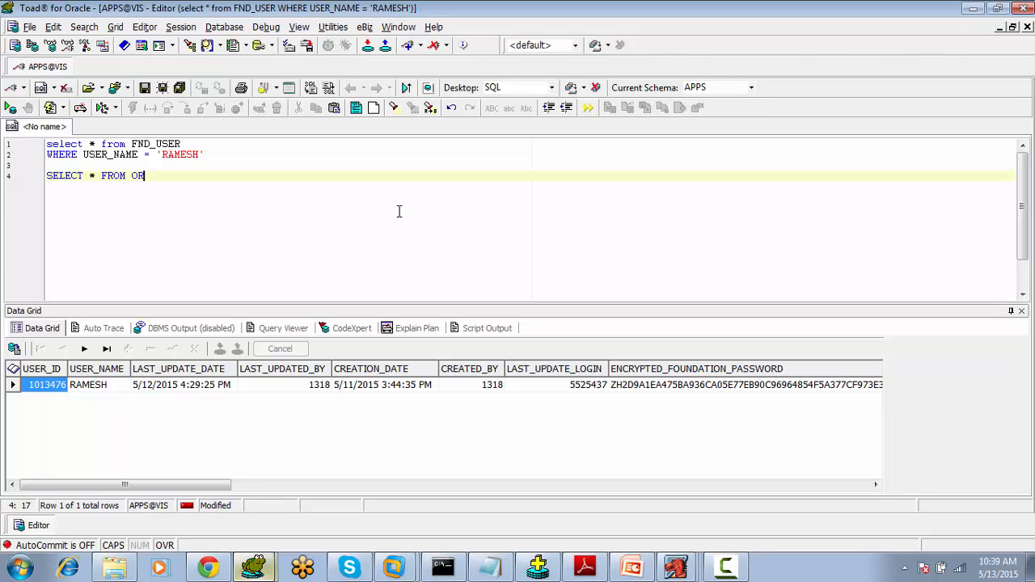
type("G_ORGANIZATION_DEFINITIONS")
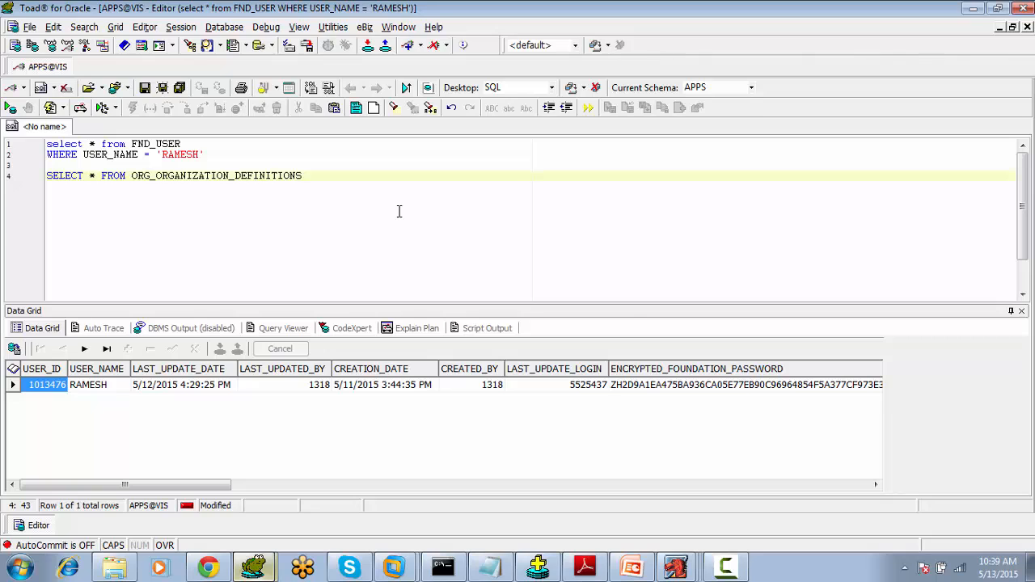
key("F9")
- Add the note '- ORGANIZATION_ID' after the query and start a new line
type("NS")
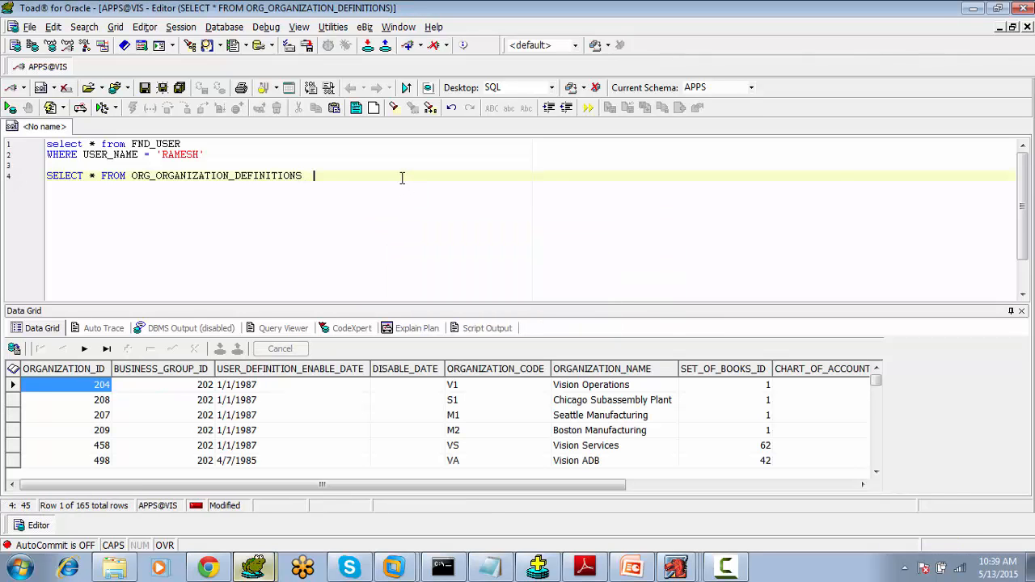
type("  - ORGANIZATION_ID")
key("Return")
key("Return")
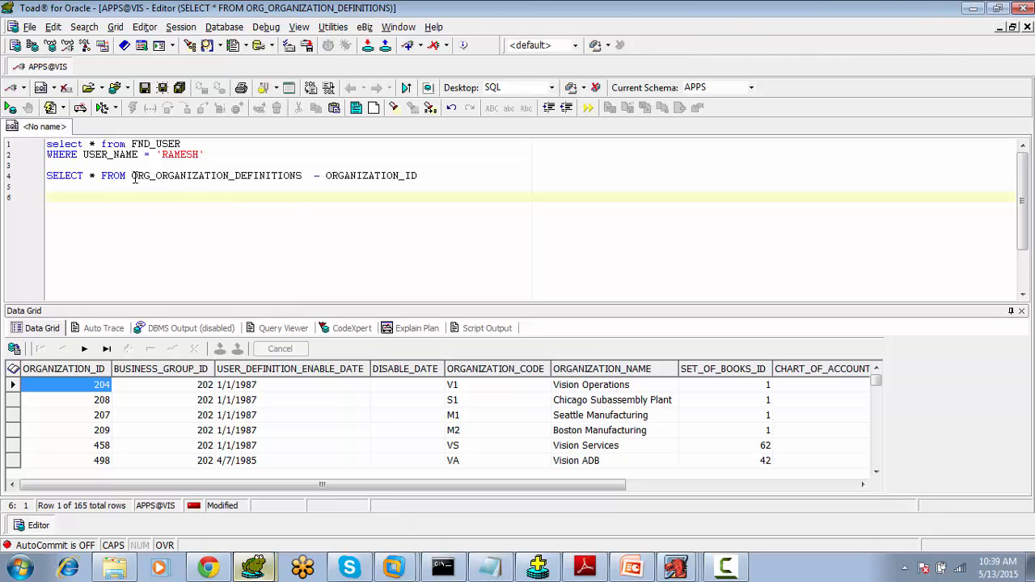
- Examine the organization code and organization name columns in the query results
left_click_drag(131, 176, 161, 218)
left_click(168, 236)
left_click(485, 389)
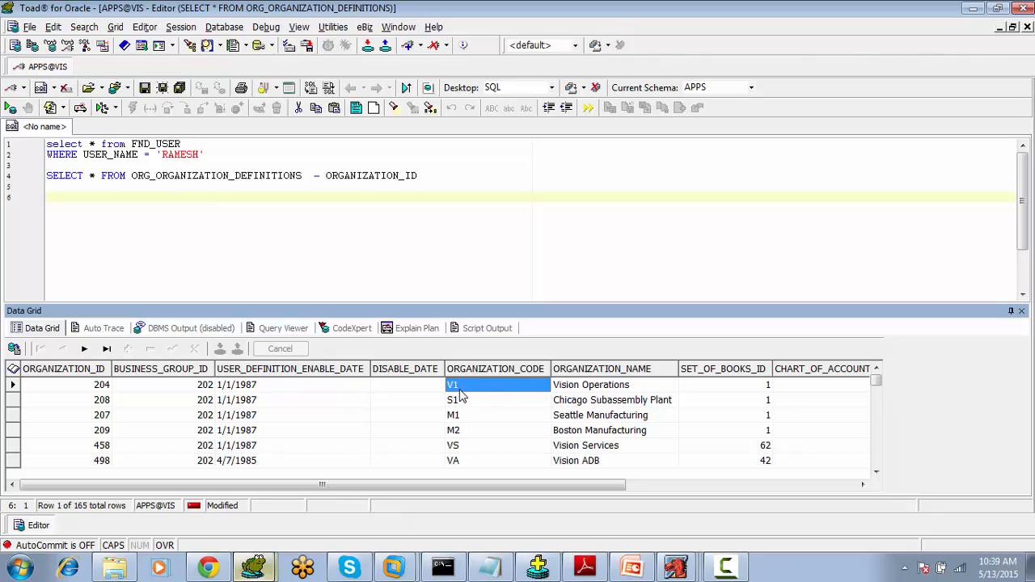
left_click(579, 390)
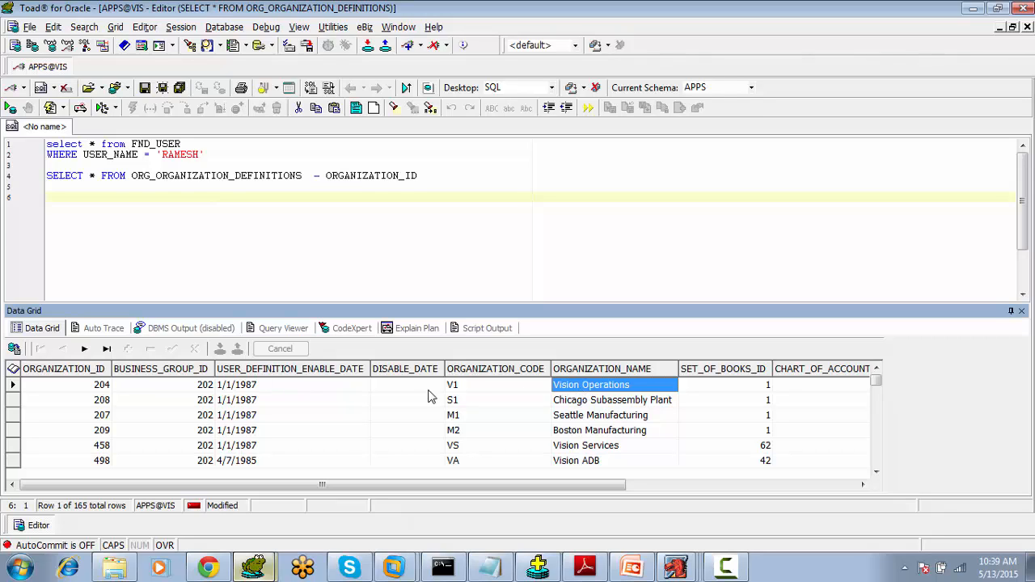
left_click(84, 386)
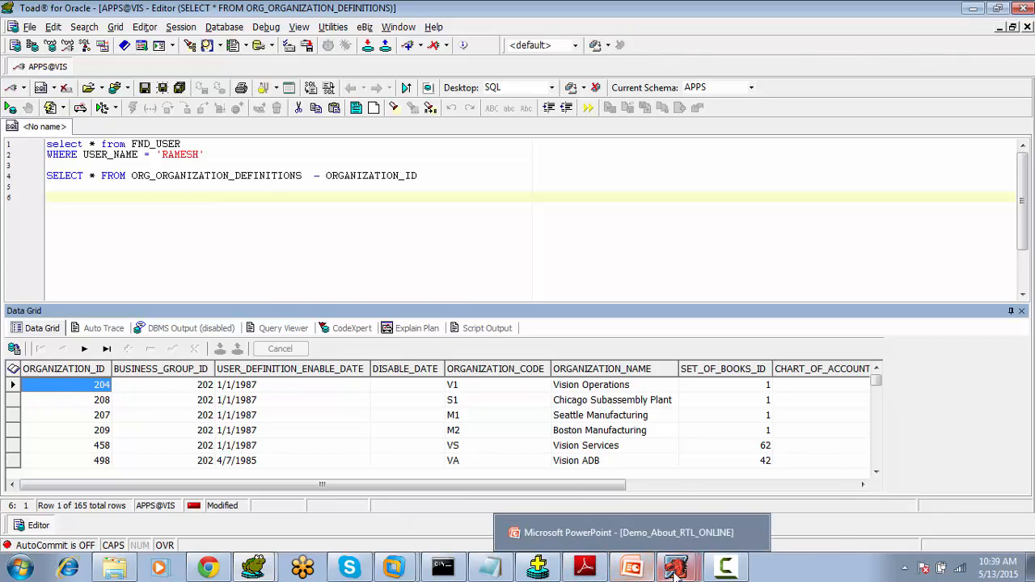
- Return to Oracle Applications and confirm Vision Operations (V1) as the organization for Master Items
mouse_move(676, 568)
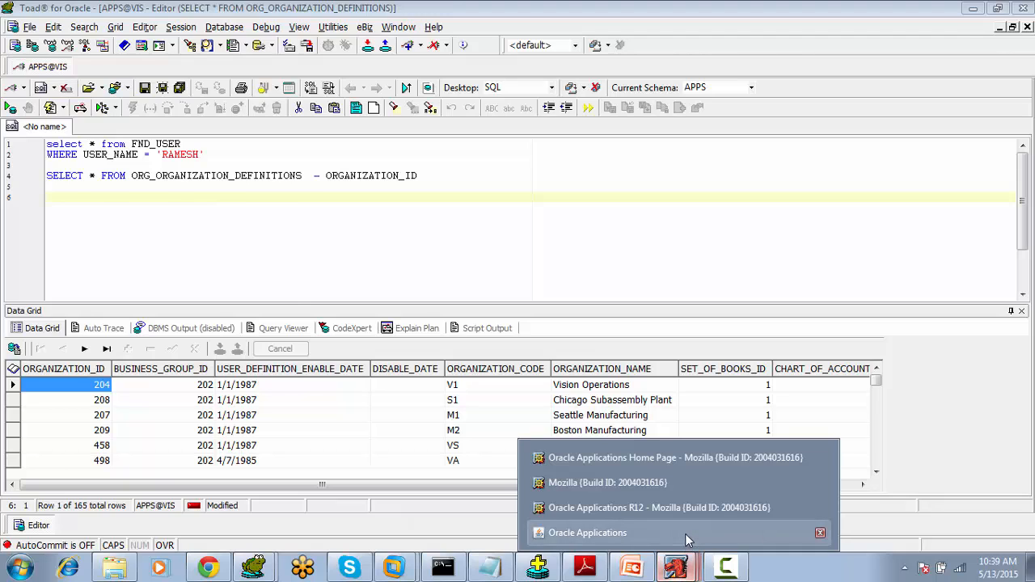
left_click(685, 533)
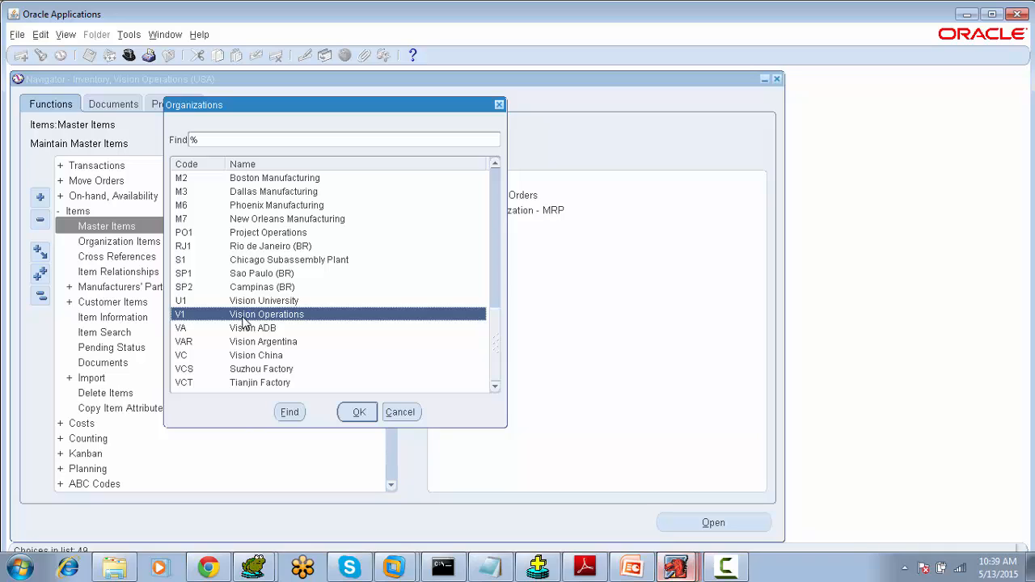
left_click(193, 307)
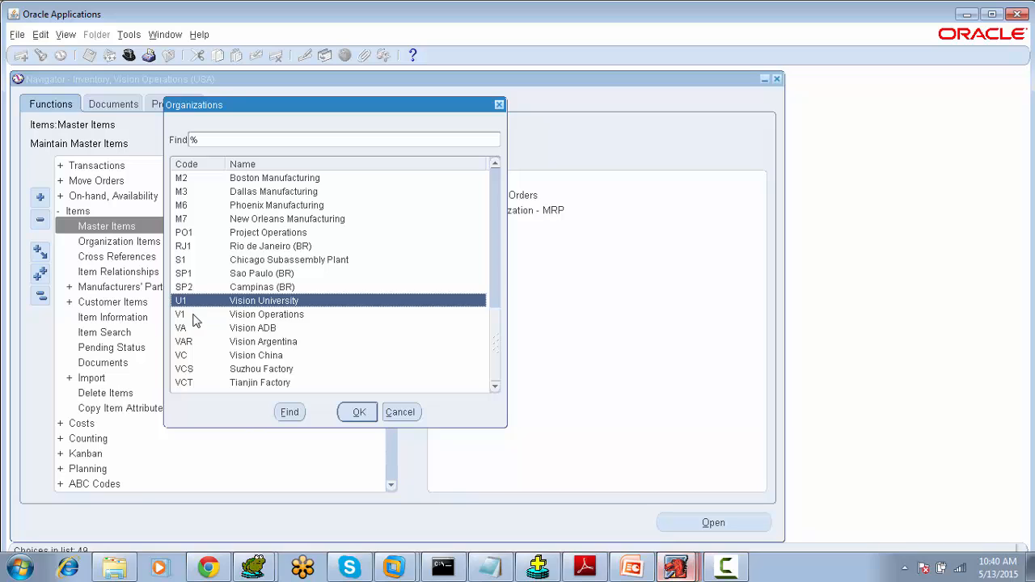
left_click(195, 317)
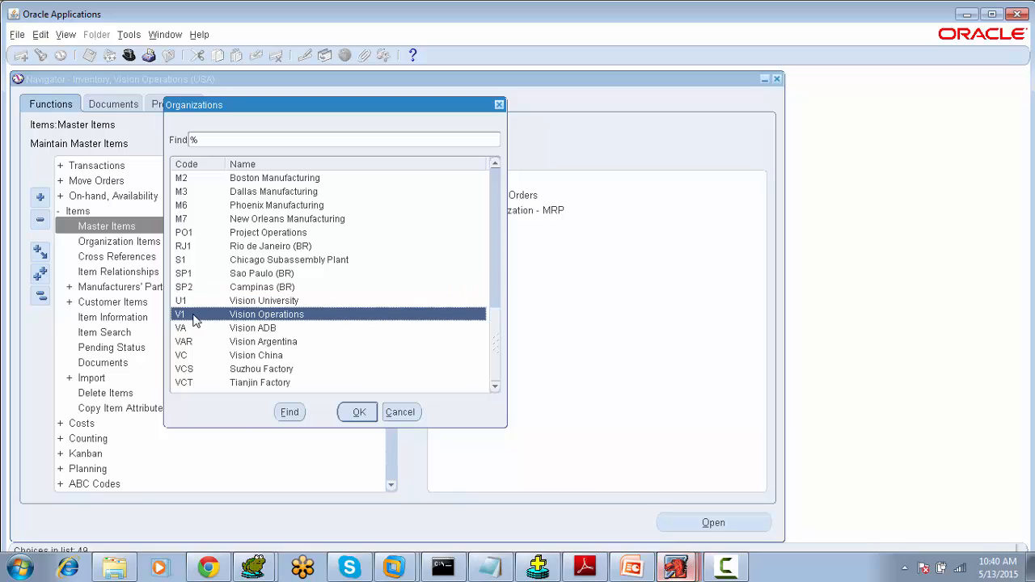
left_click(358, 413)
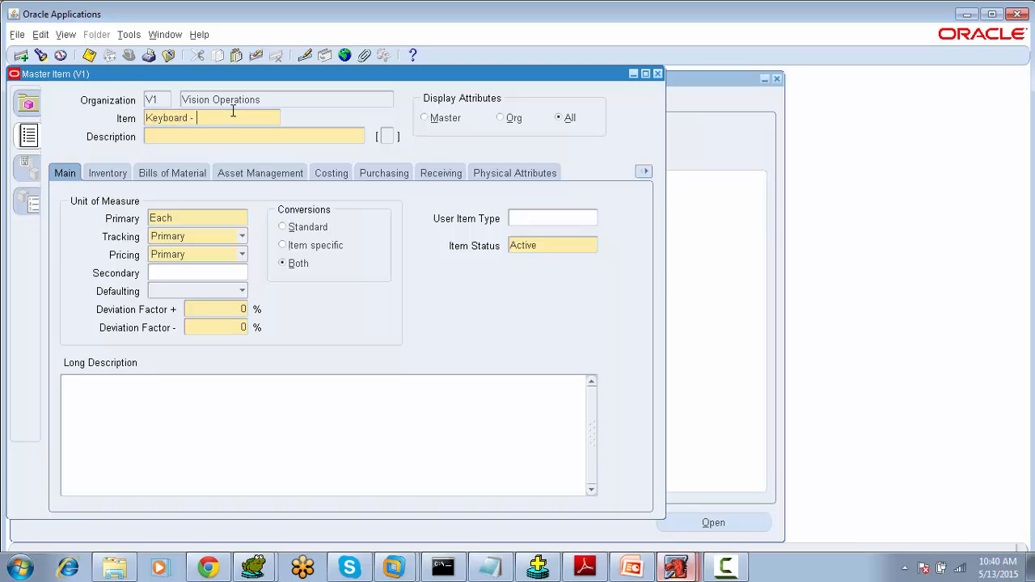
- Enter Keyboard as the item name and move Black -Color-124 In into the item's description
type("Blac")
type("ches")
key("Tab")
left_click_drag(191, 118, 355, 119)
key("ctrl+x")
left_click(216, 136)
key("ctrl+v")
key("Delete")
key("Delete")
key("Delete")
double_click(245, 120)
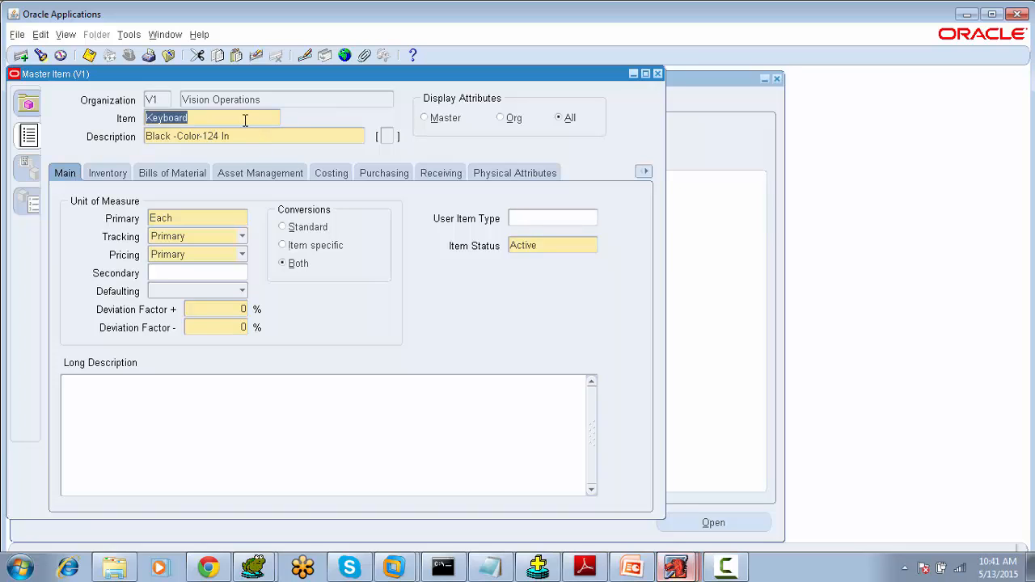
left_click(250, 136)
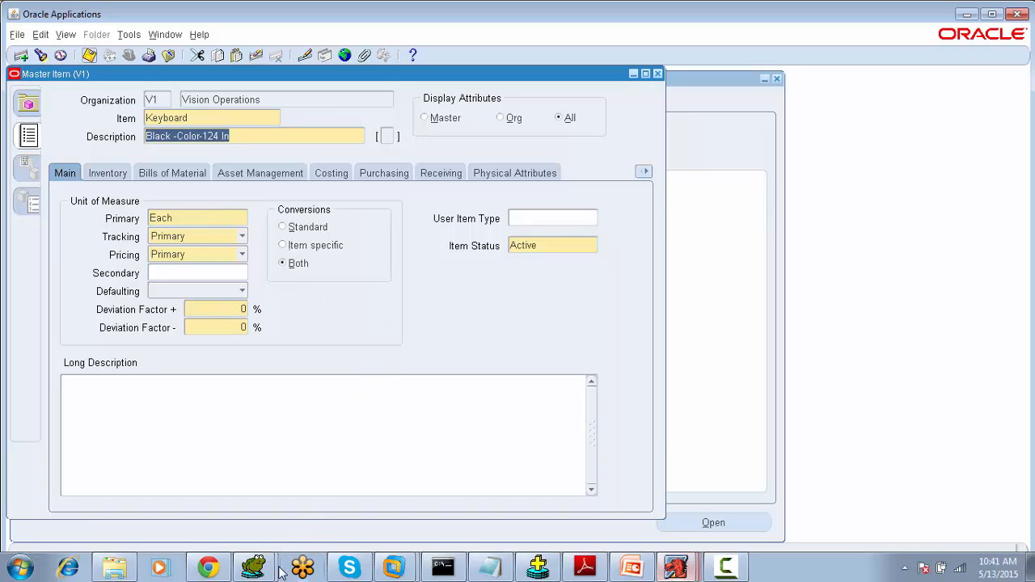
- Switch to Toad and start a query selecting all columns from MTL_SYSTEM_ITEMS_B filtered on SEGMENT1
mouse_move(259, 562)
left_click(259, 534)
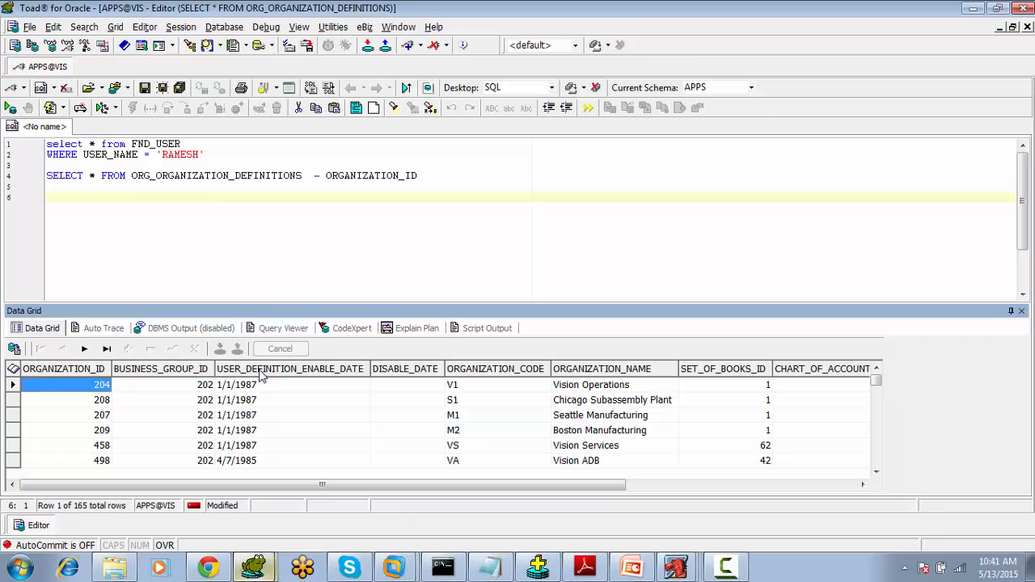
left_click(302, 230)
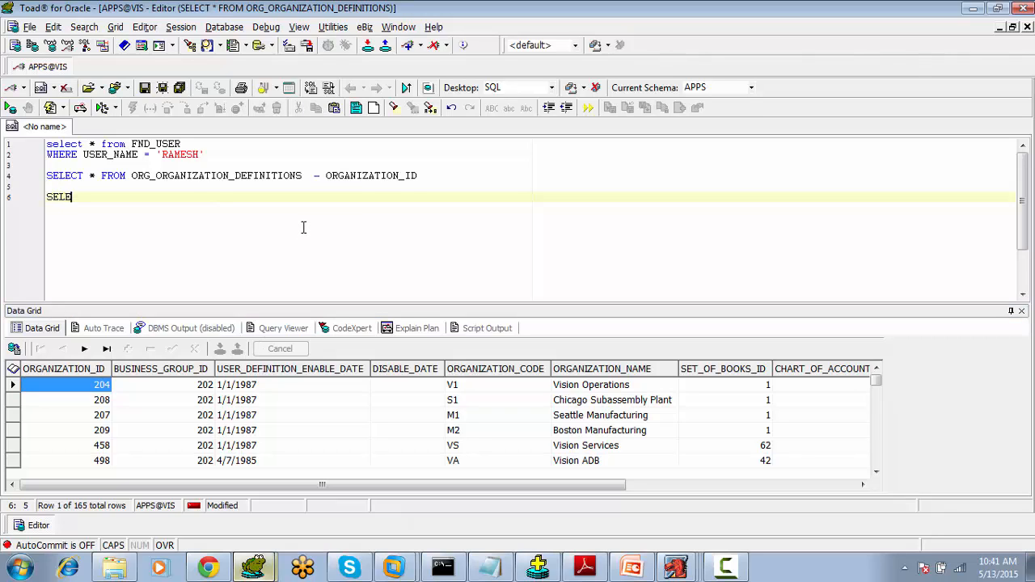
type("SELECT * FROM")
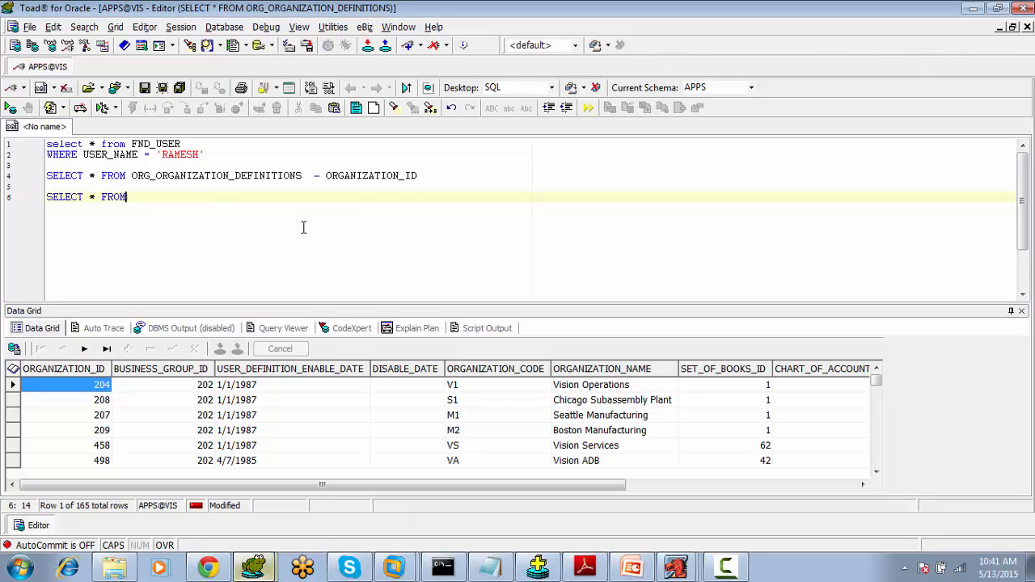
type(" MTL_SYSTEM_ITEMS_B")
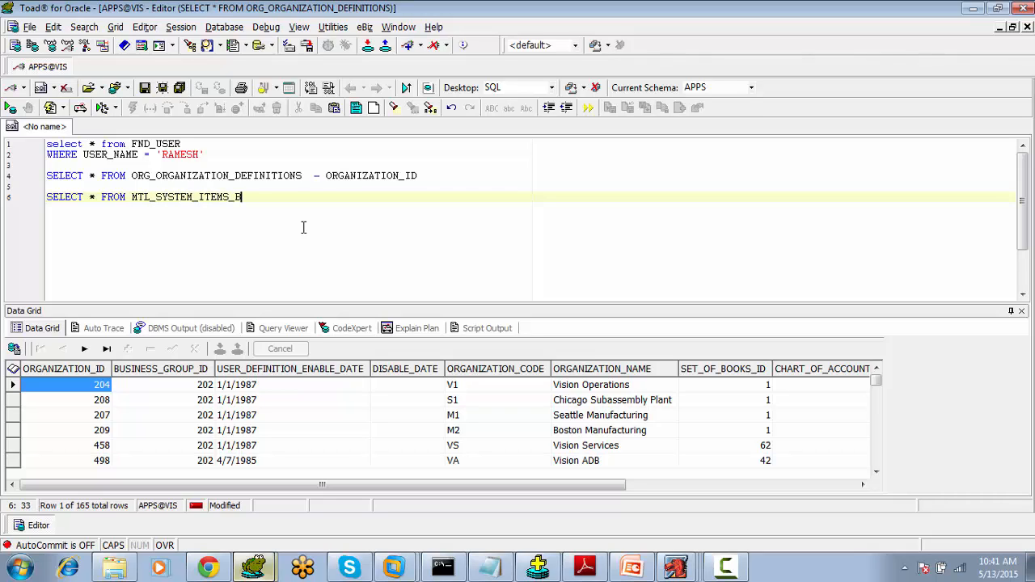
type(" WHERE SEGMENT1 =")
- Complete the filter with SEGMENT1 = 'Keyboard' and run the query
key("alt+Tab")
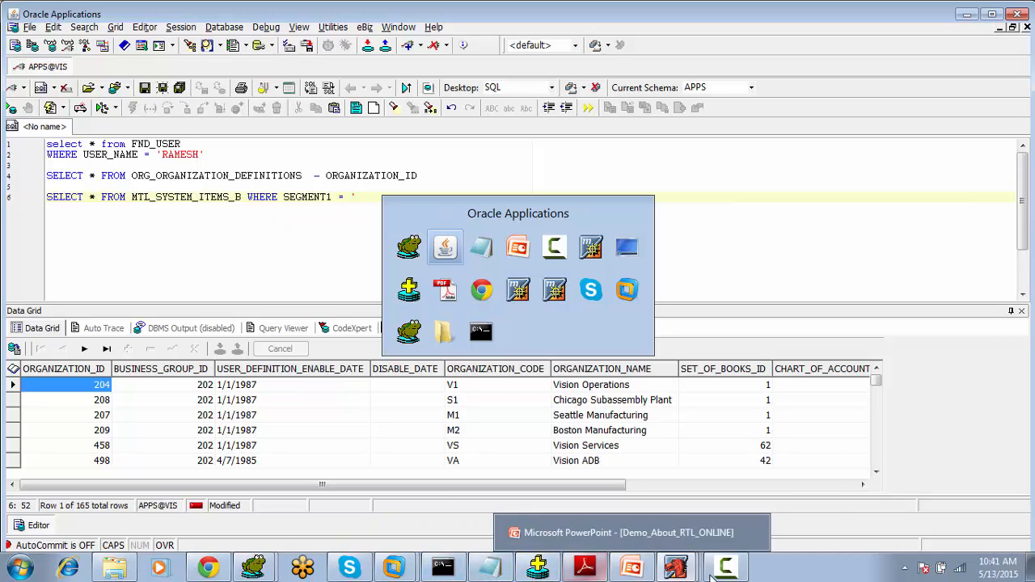
mouse_move(676, 567)
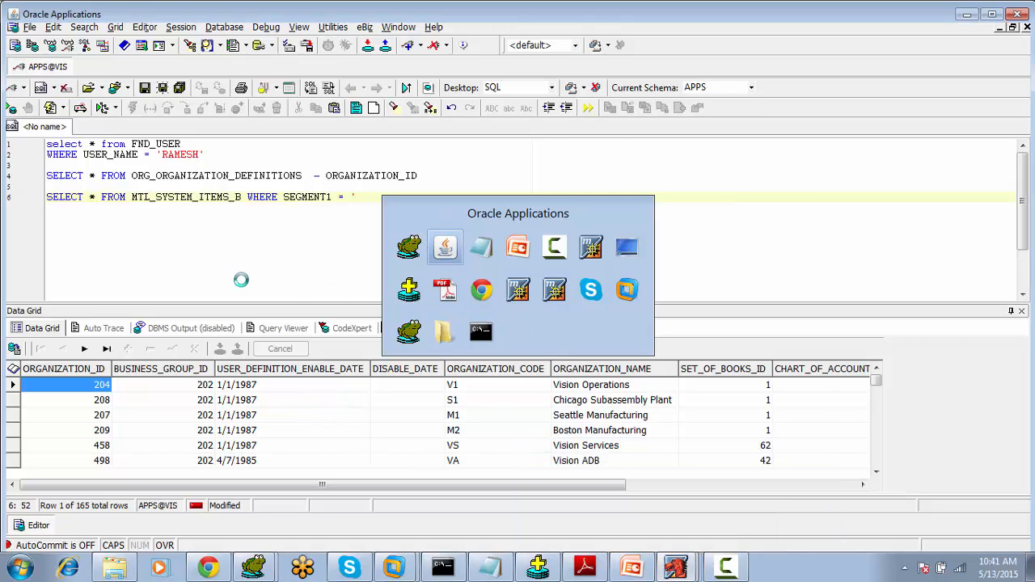
mouse_move(335, 569)
mouse_move(253, 567)
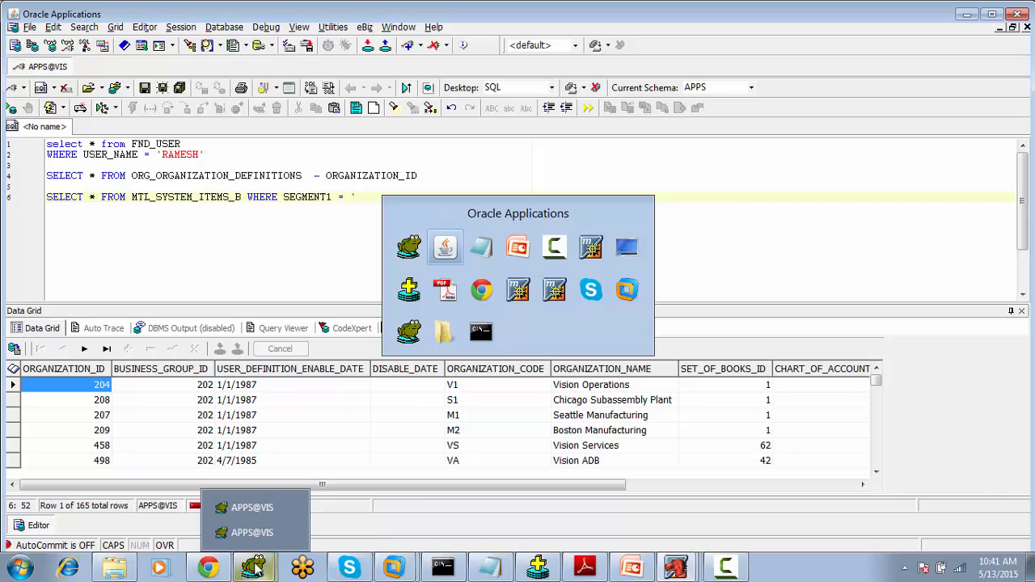
left_click(252, 539)
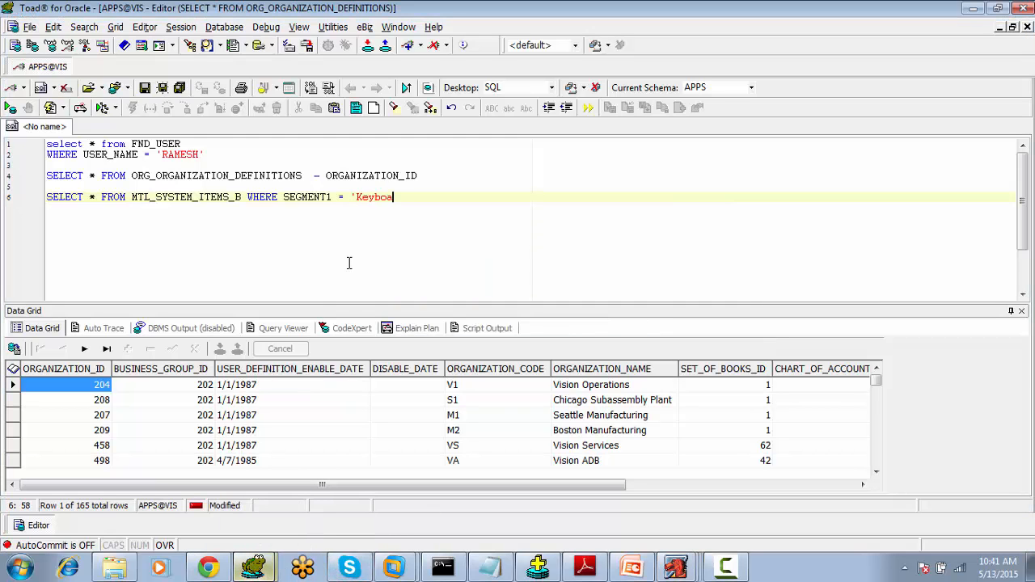
key("F9")
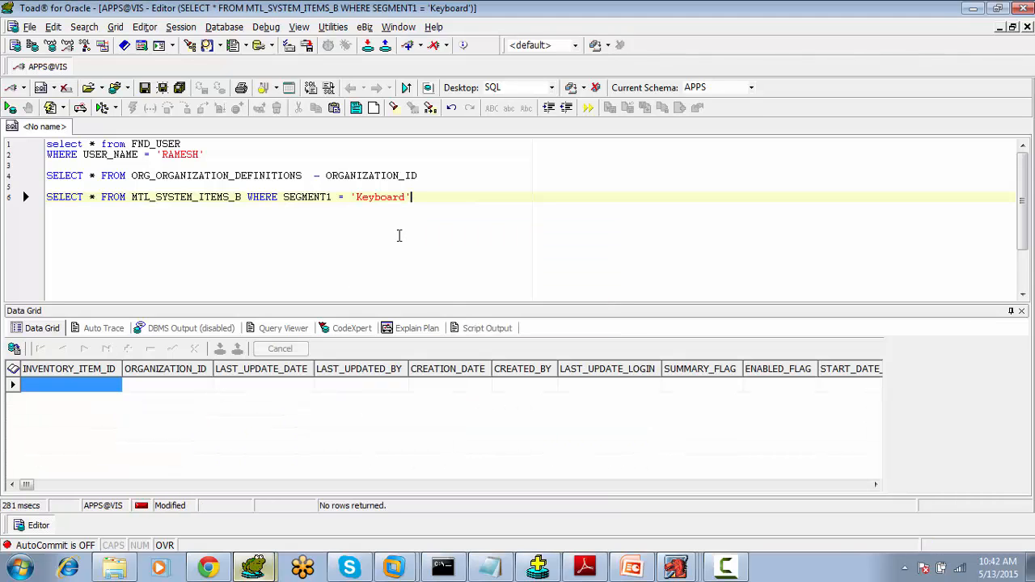
- Scroll through the query result row to examine the item's description and SEGMENT1 columns
left_click(662, 535)
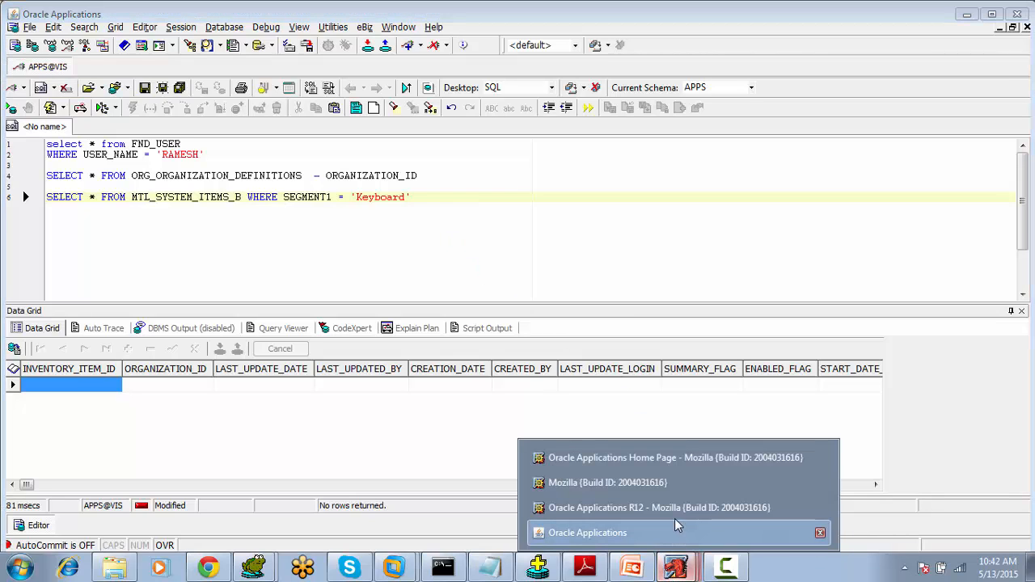
left_click(731, 573)
left_click(963, 495)
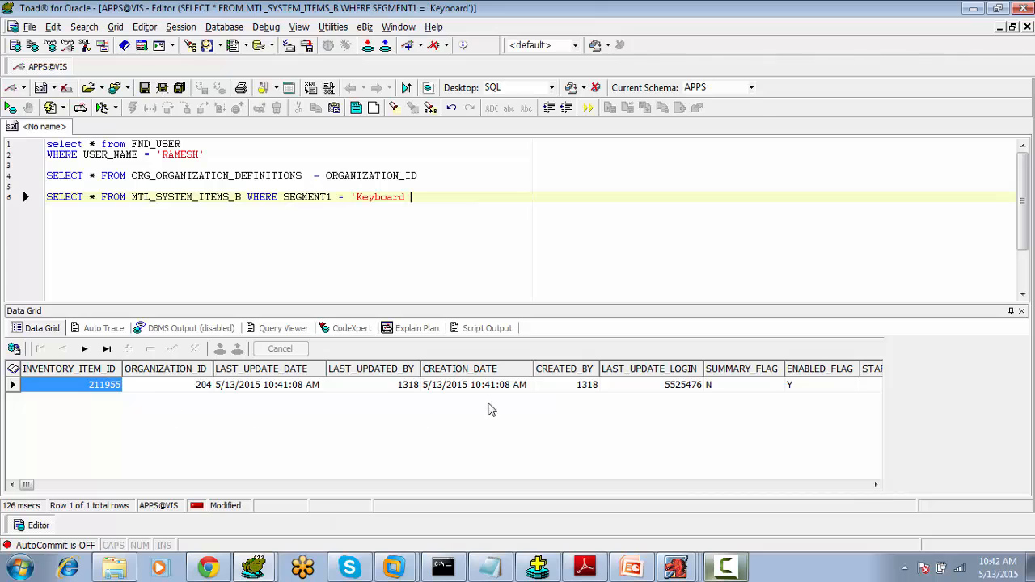
left_click_drag(877, 485, 877, 485)
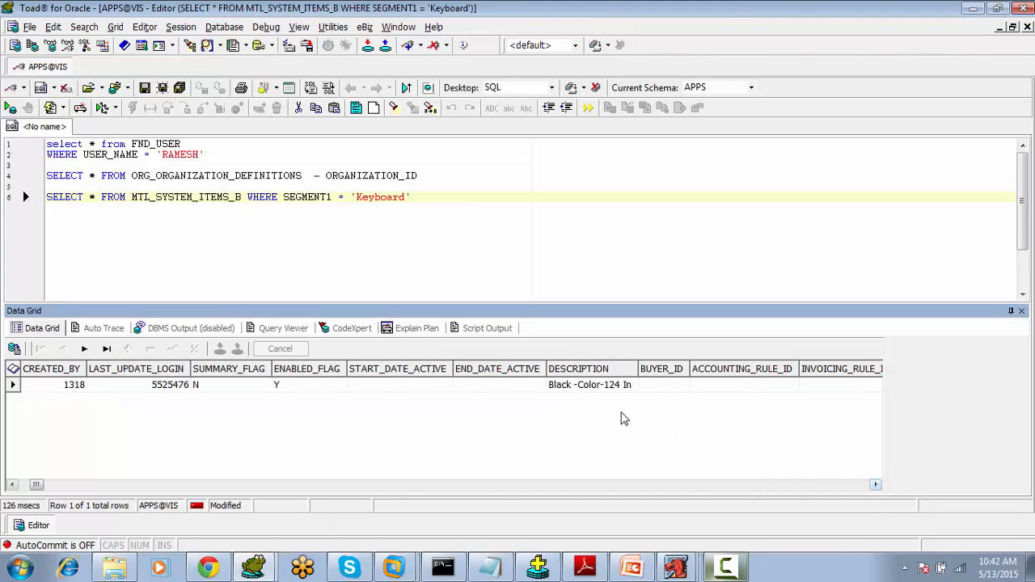
left_click(573, 388)
left_click(877, 486)
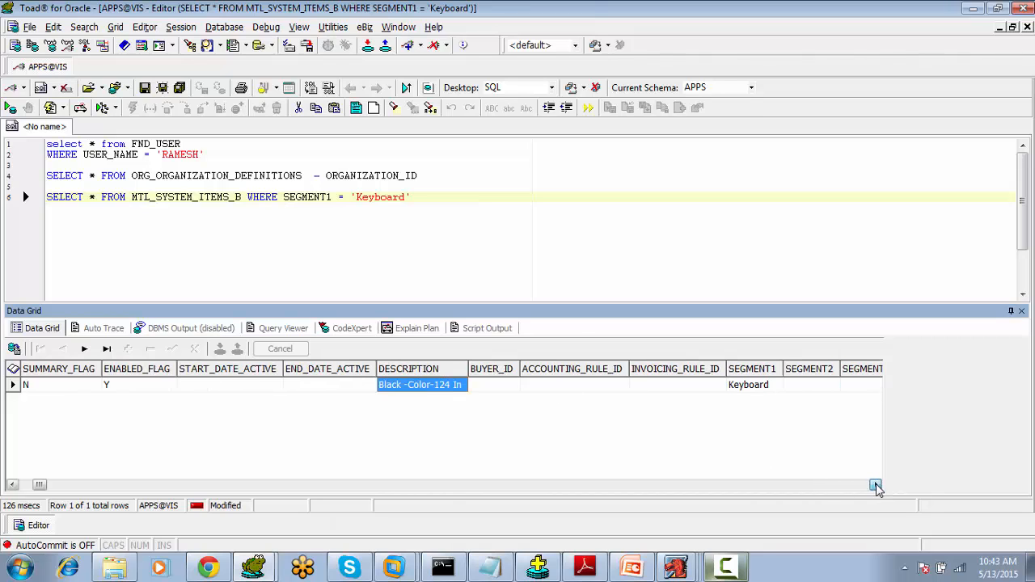
left_click(768, 386)
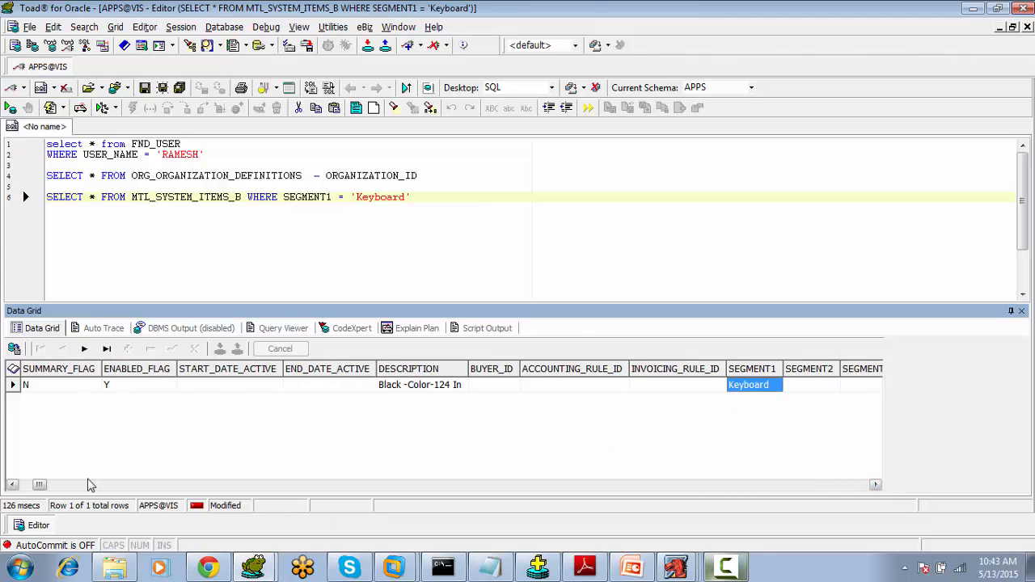
left_click(26, 485)
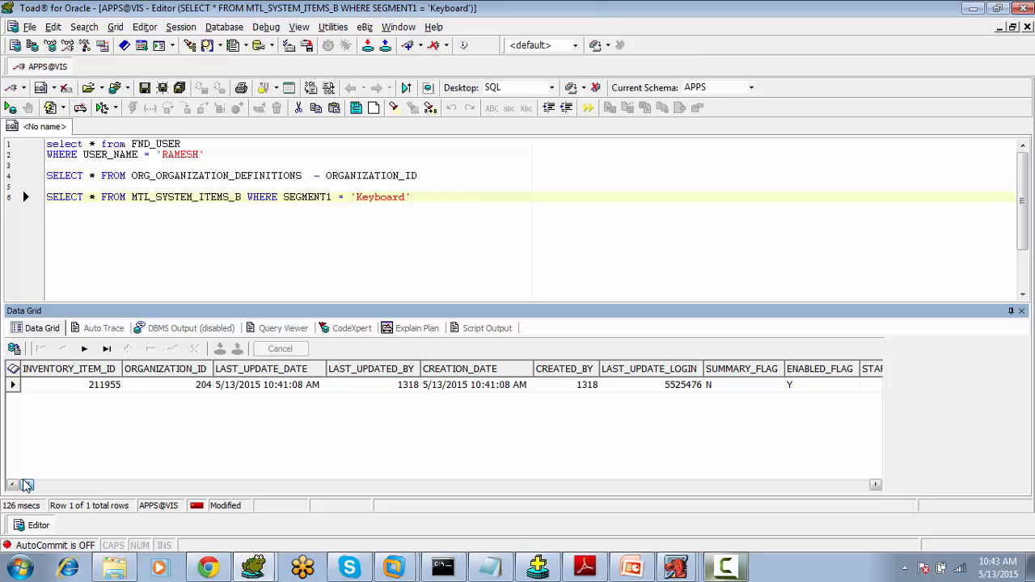
left_click(73, 387)
- Add INVENTORY_ITEM_ID and ORGANIZATION_ID as note lines below the Keyboard query
left_click(418, 230)
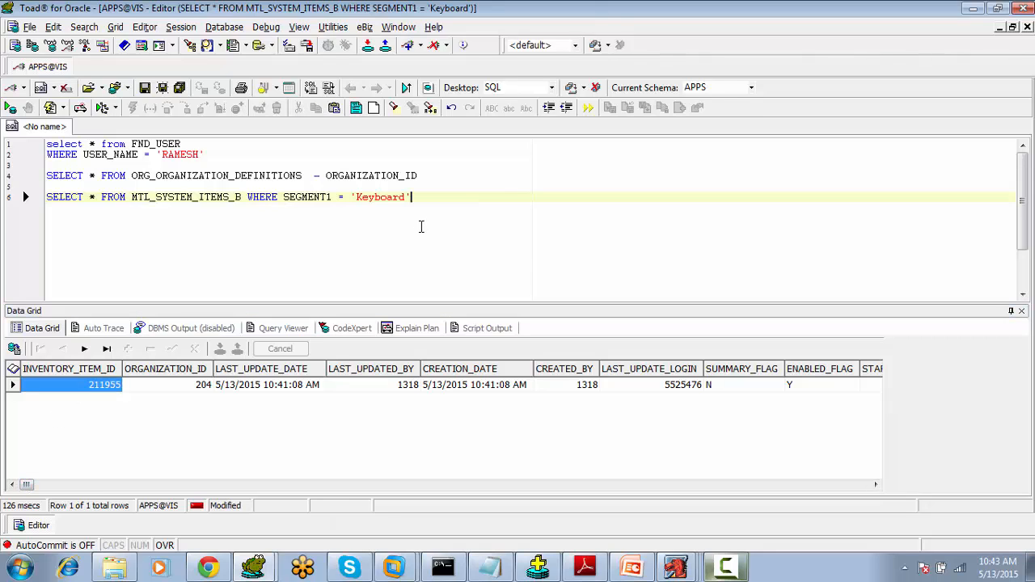
key("Return")
key("Return")
type("INVEN")
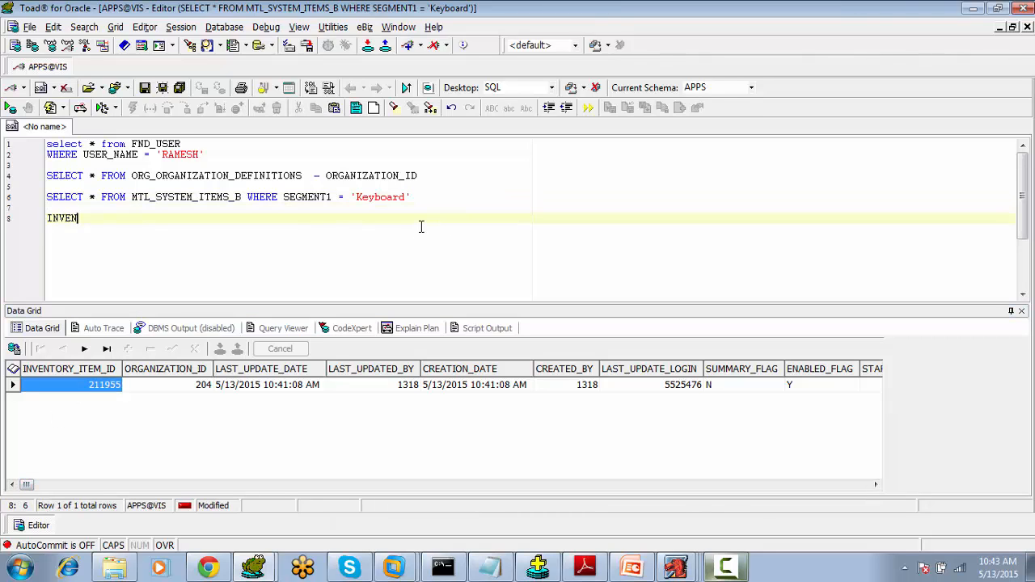
type("TORY_")
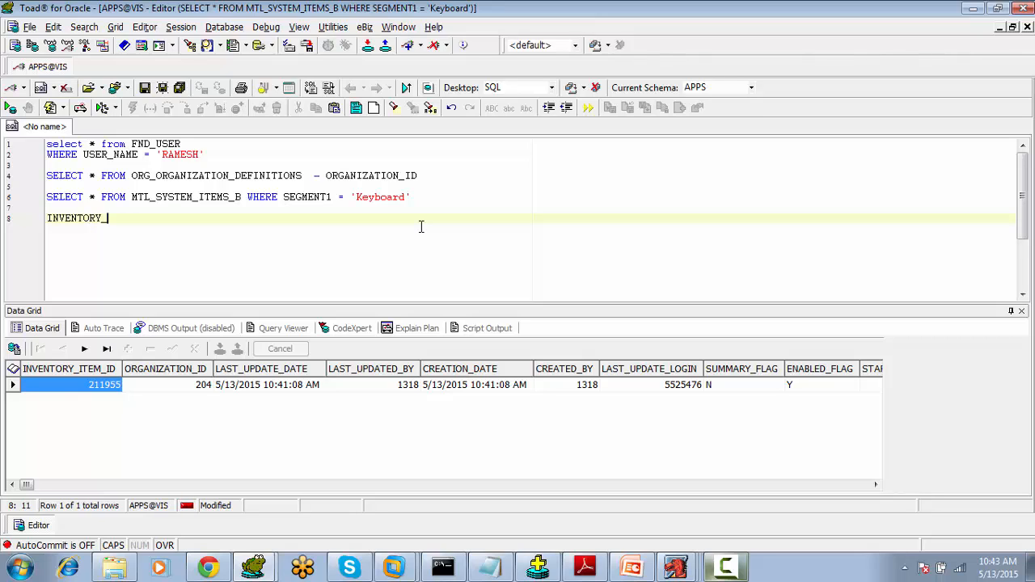
type("ITEM_ID")
key("Return")
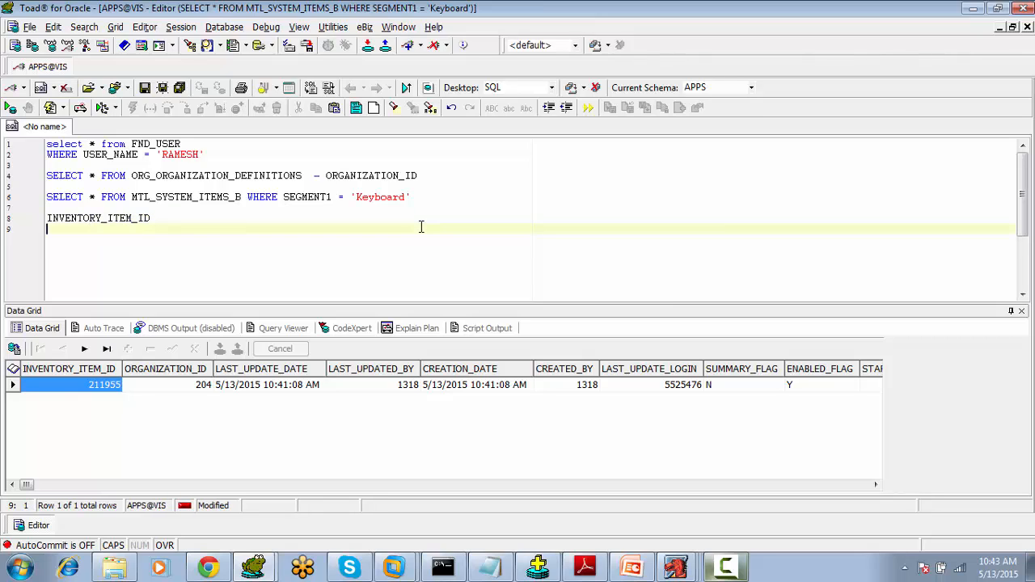
type("ORGANIZAT")
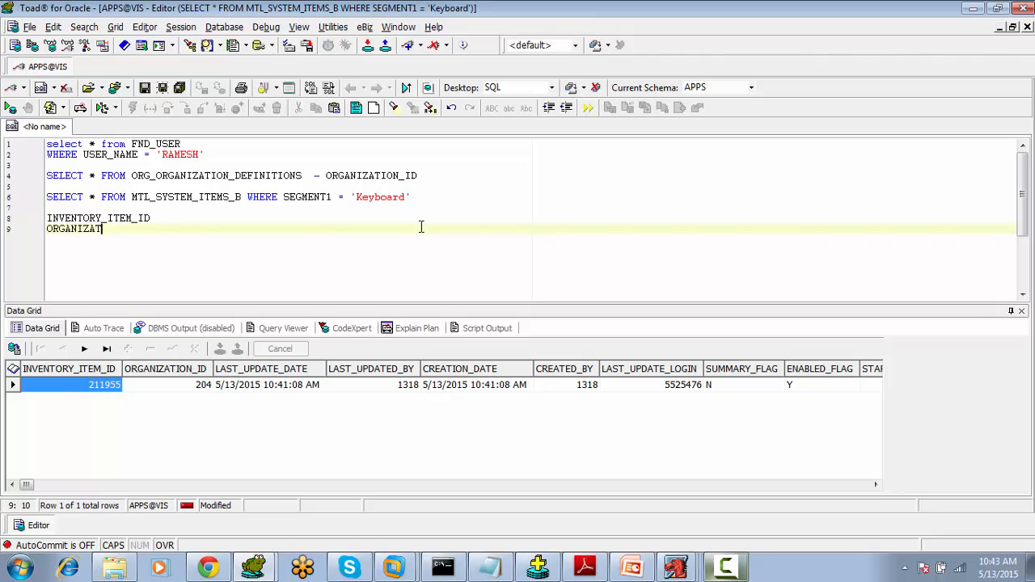
type("ION_ID")
key("Return")
key("Return")
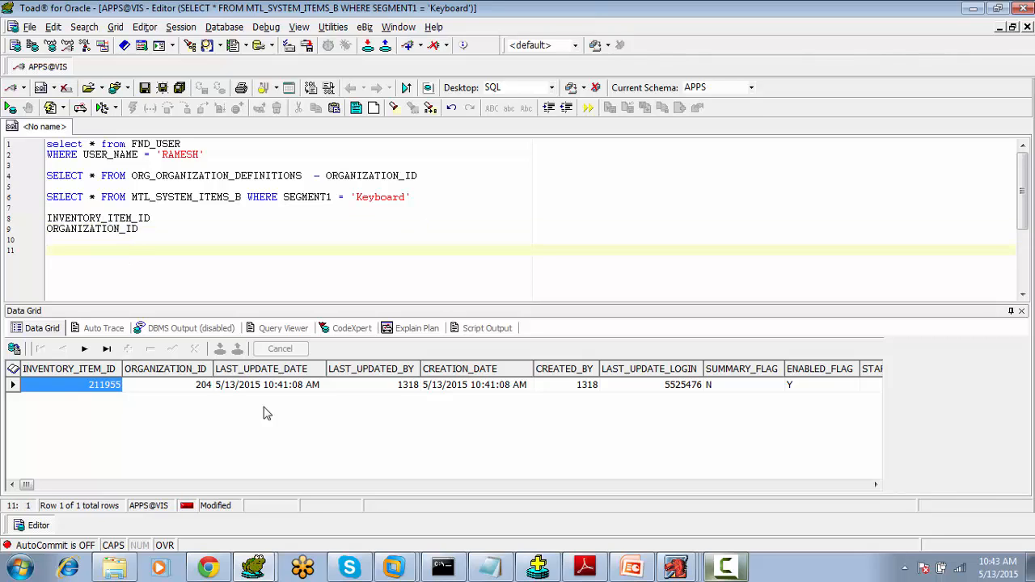
- Examine the INVENTORY_ITEM_ID and ORGANIZATION_ID values in the result row
left_click(151, 388)
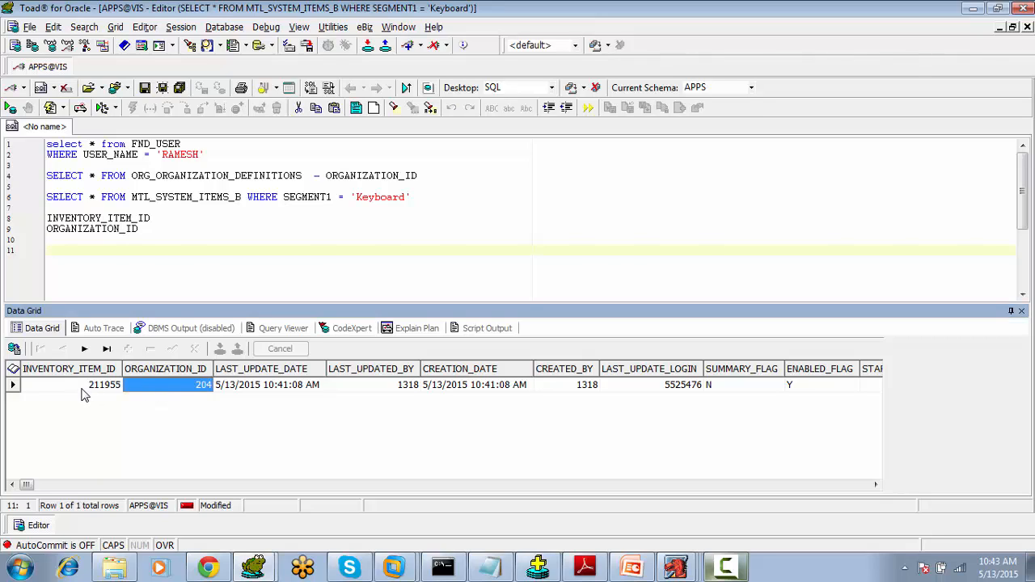
left_click(84, 389)
left_click(136, 390)
left_click(97, 391)
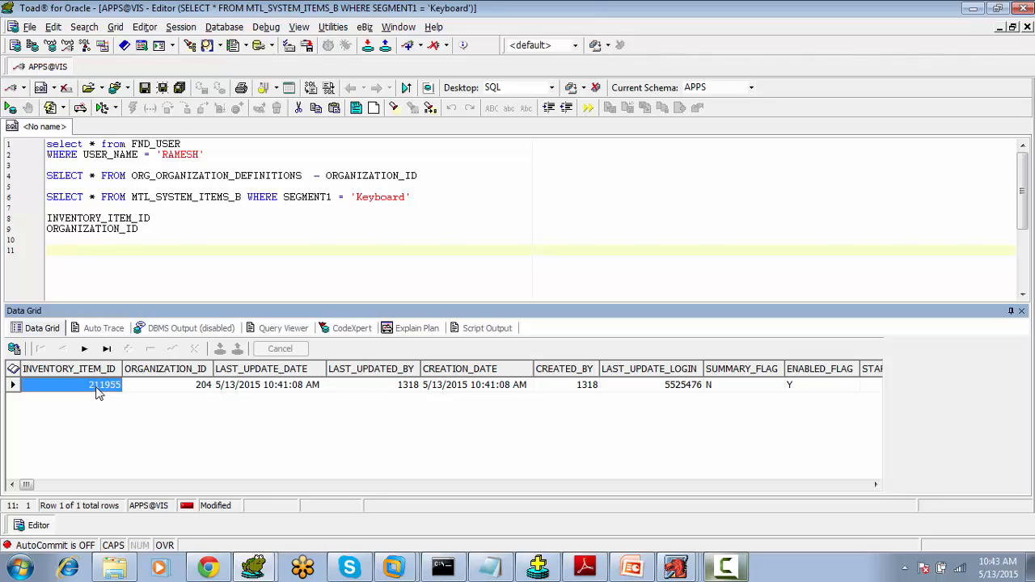
left_click(142, 393)
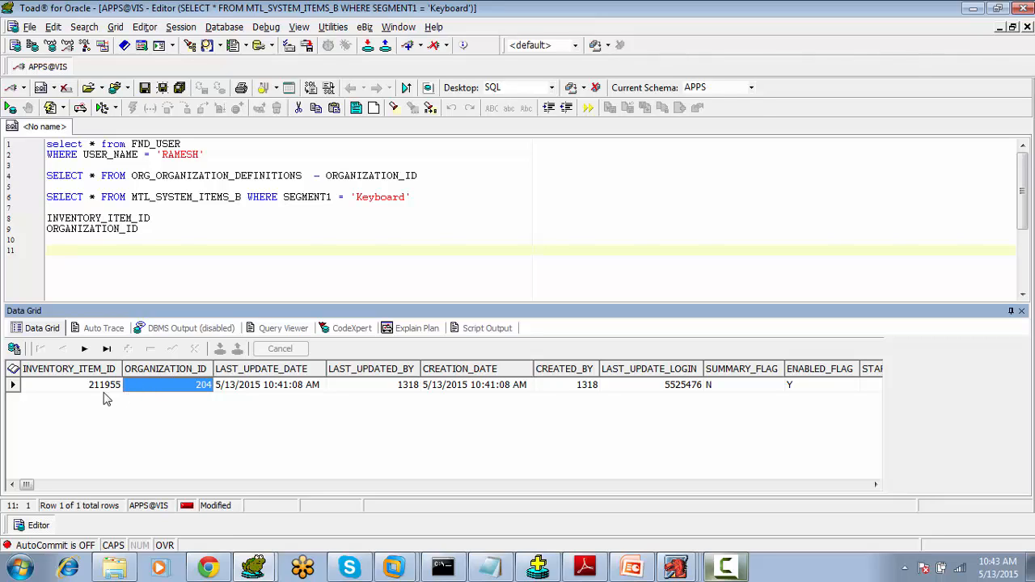
left_click(102, 396)
left_click(128, 394)
left_click(102, 396)
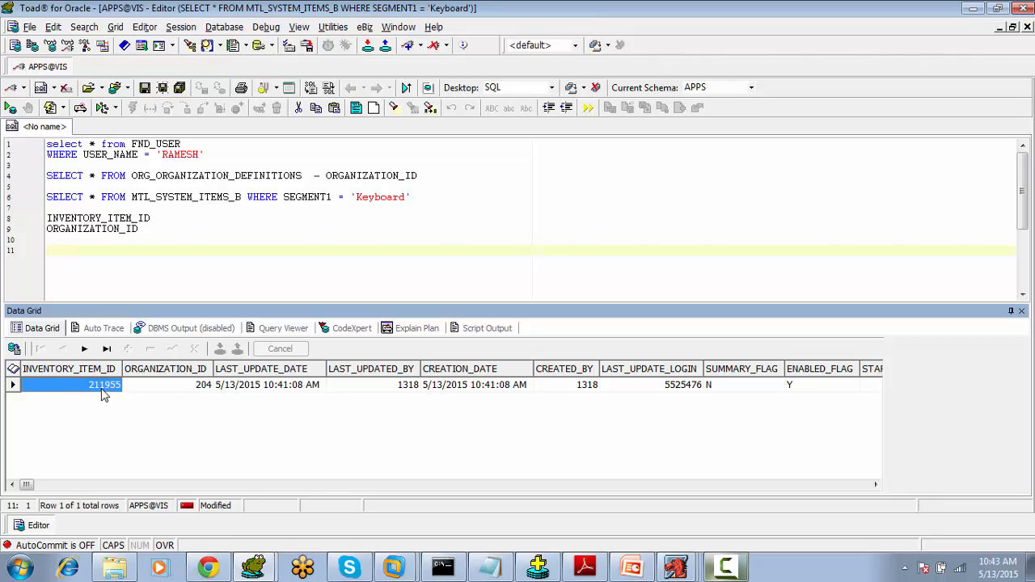
left_click(128, 394)
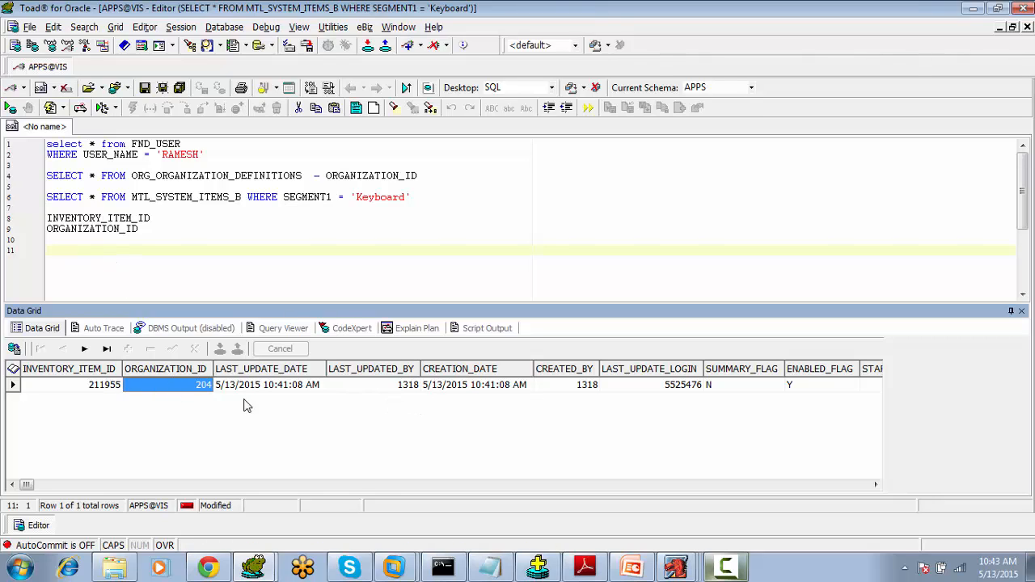
- Return to Oracle Applications and open Organization Assignment for the Keyboard item
mouse_move(676, 569)
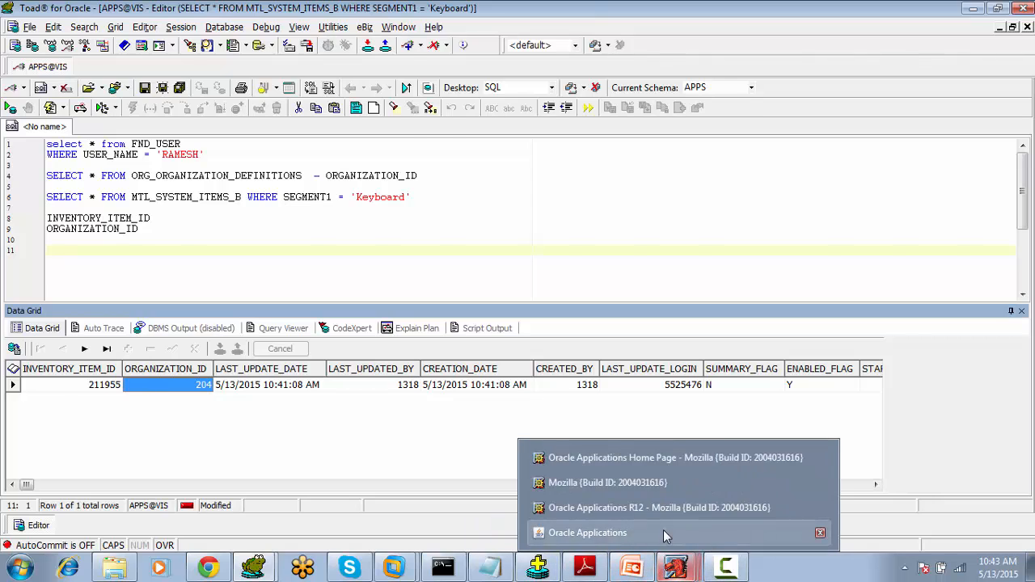
left_click(663, 530)
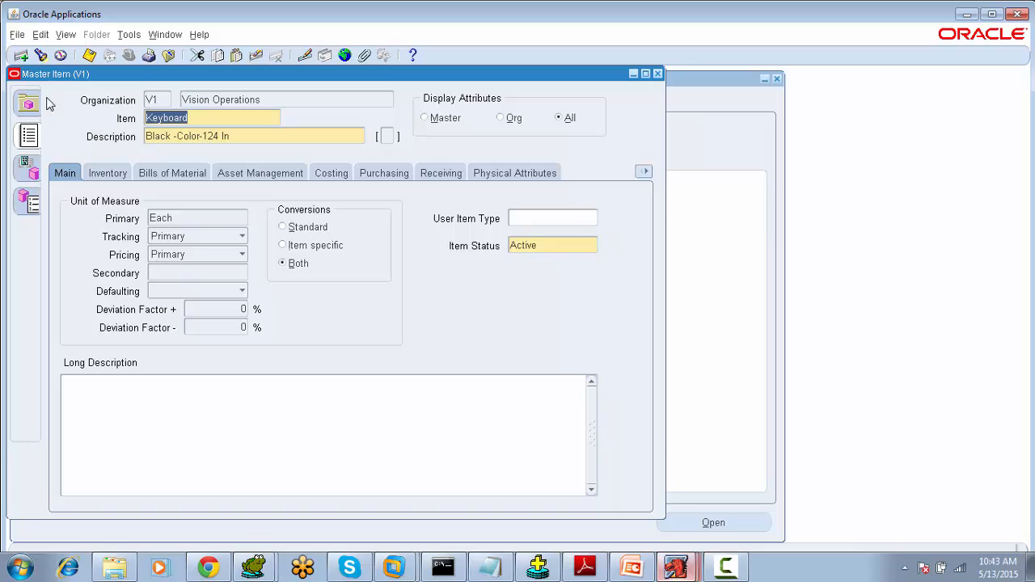
left_click(127, 36)
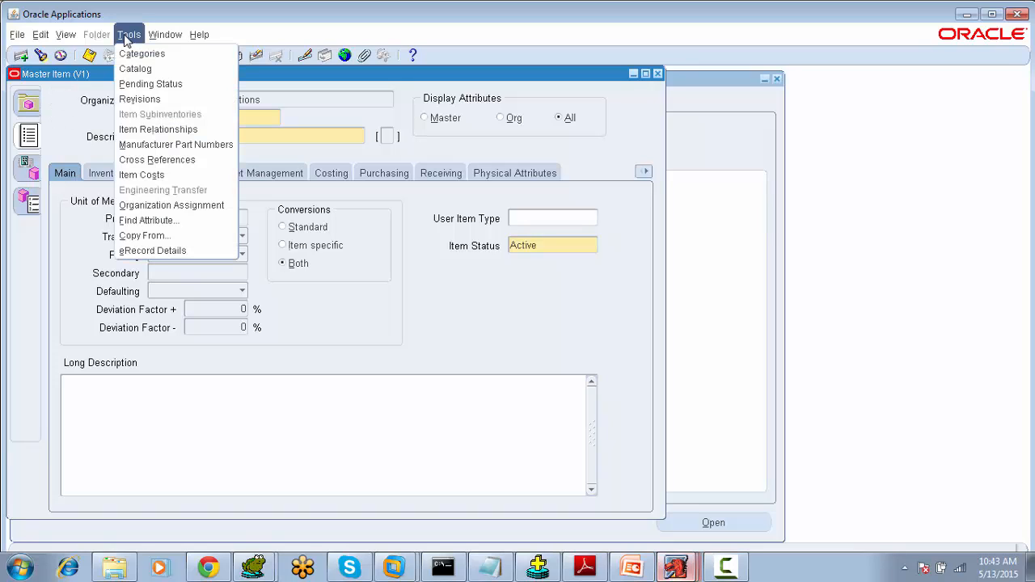
left_click(131, 207)
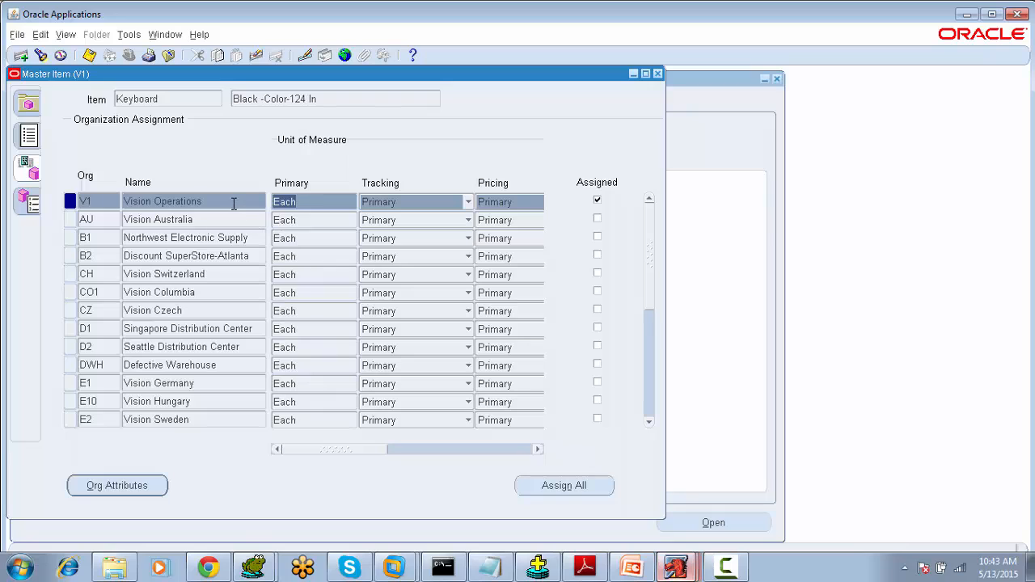
- Assign the Keyboard item to the Vision Columbia (CO1) organization
left_click(234, 204)
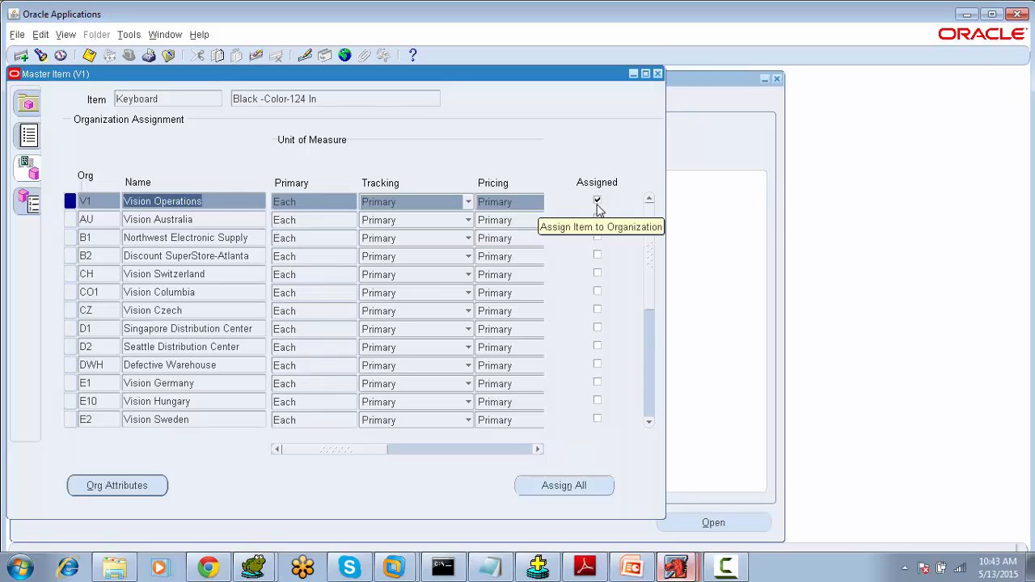
left_click(224, 292)
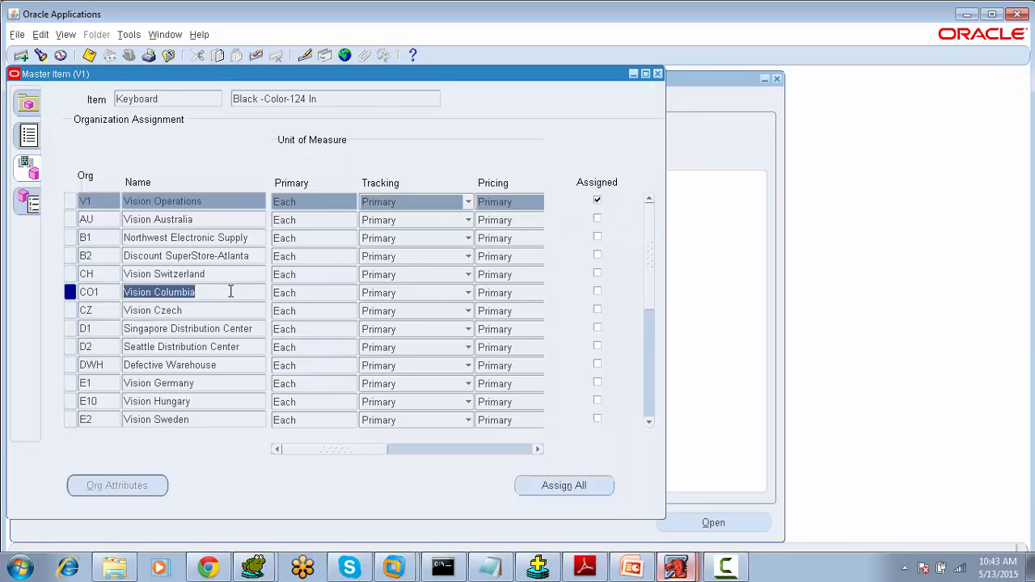
left_click(598, 293)
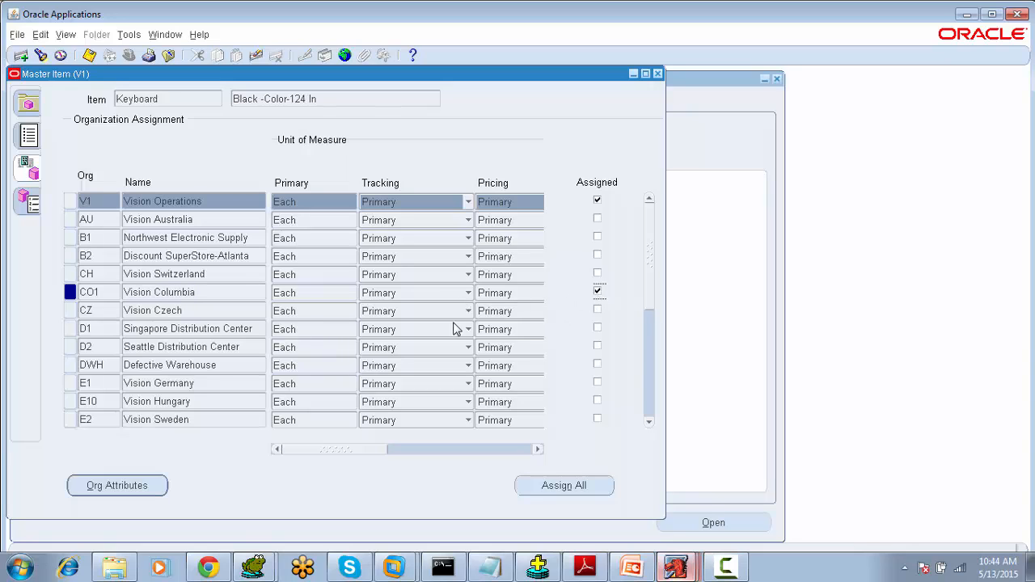
- Assign the Keyboard item to Vision Switzerland (CH), save the assignments, and return to the master item form
left_click(221, 279)
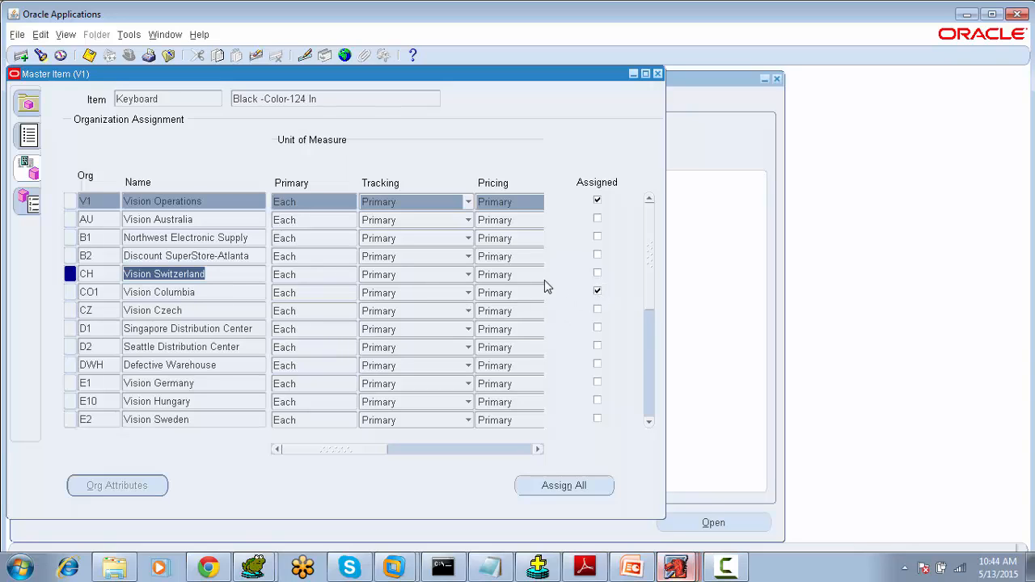
left_click(596, 274)
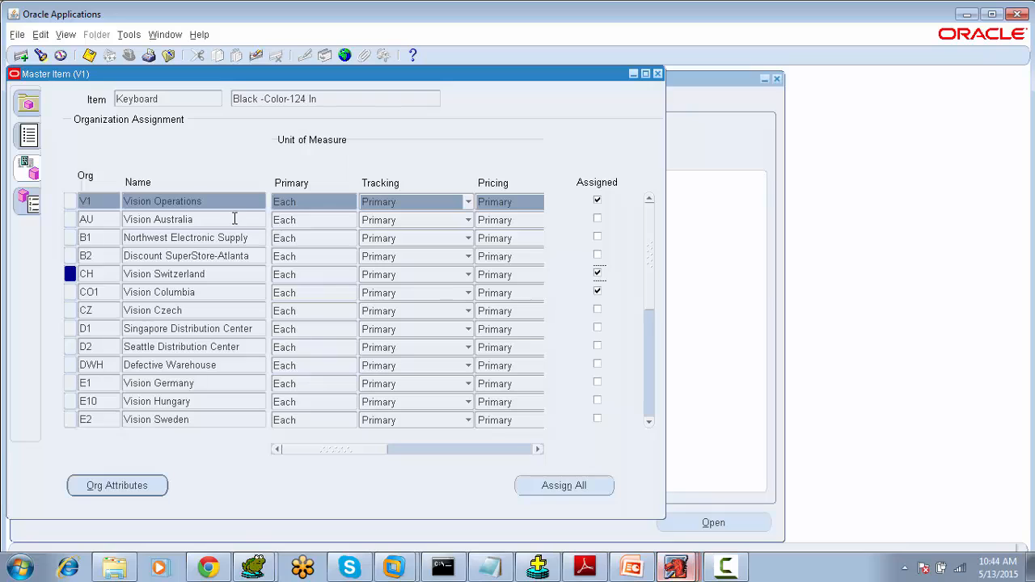
left_click(89, 55)
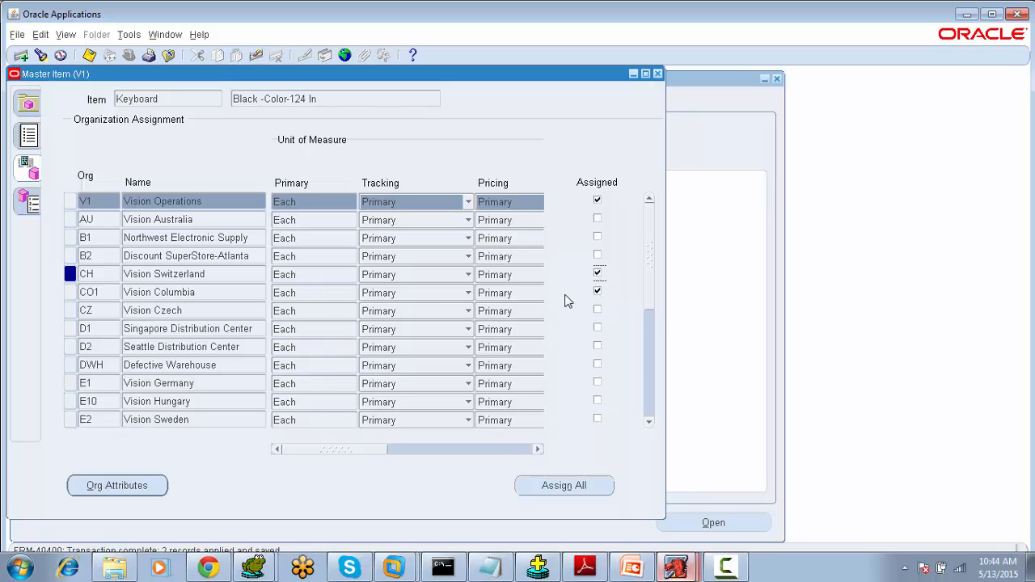
left_click(26, 137)
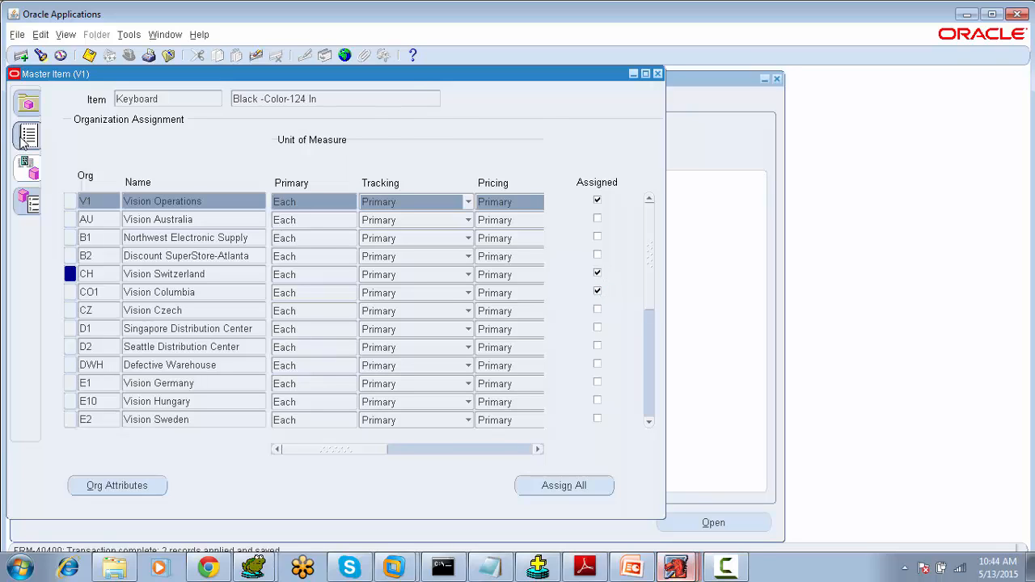
- Switch to Toad and rerun the MTL_SYSTEM_ITEMS_B query for the Keyboard item
mouse_move(265, 568)
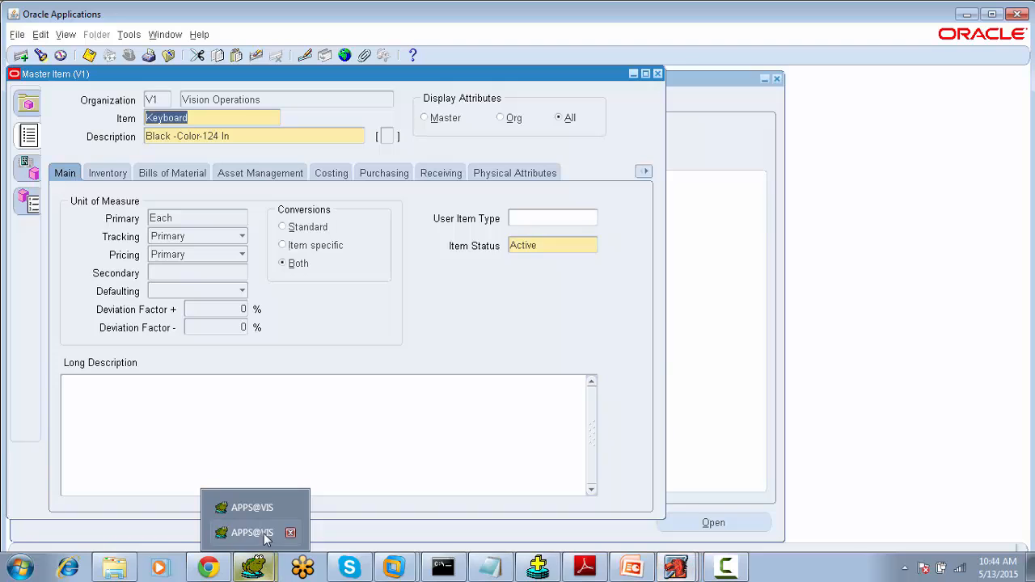
left_click(265, 534)
left_click(434, 198)
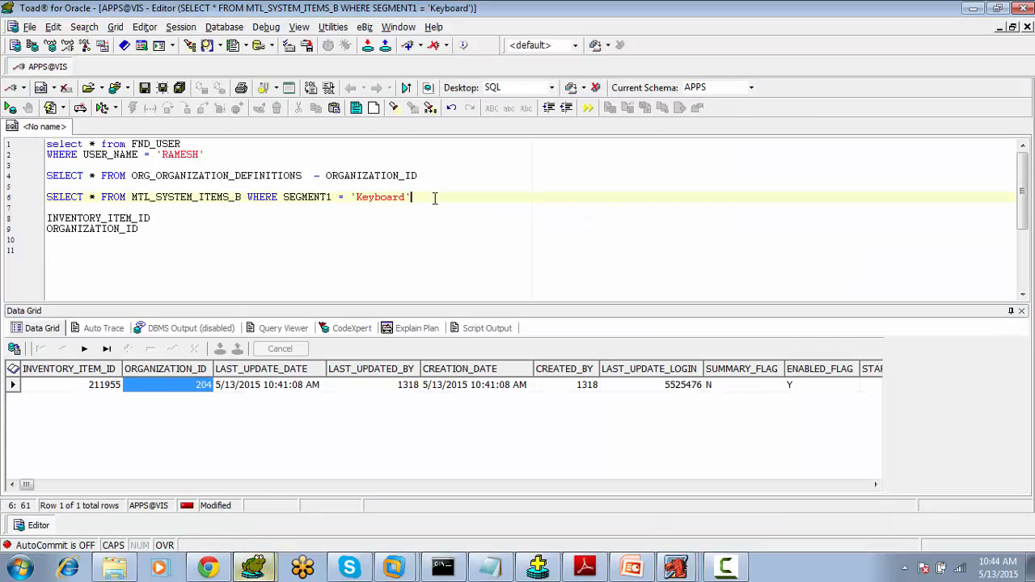
key("F9")
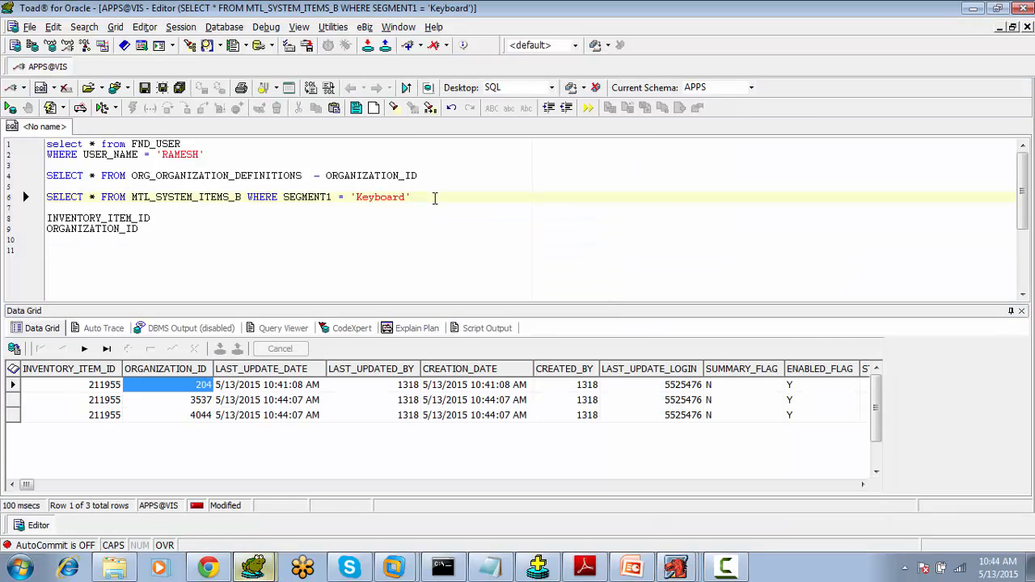
- Examine the Keyboard result rows, scrolling across the columns and comparing the ORGANIZATION_ID values
left_click(804, 484)
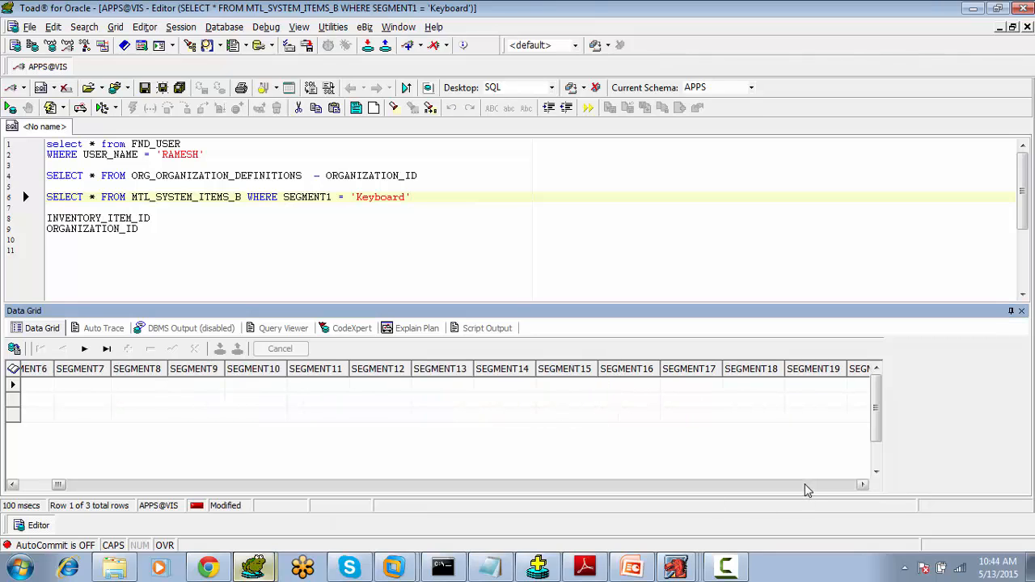
left_click(51, 484)
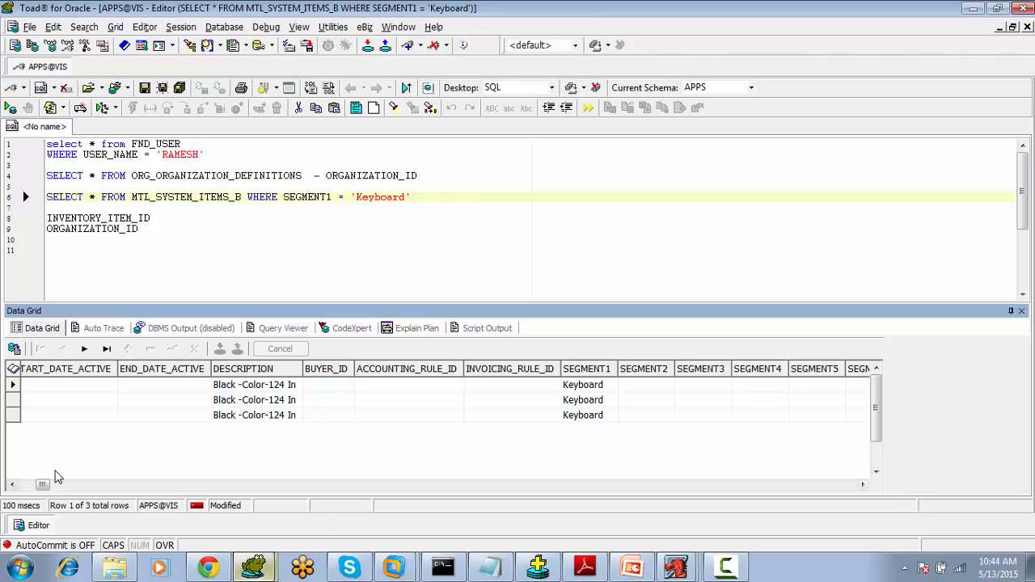
left_click_drag(43, 484, 27, 484)
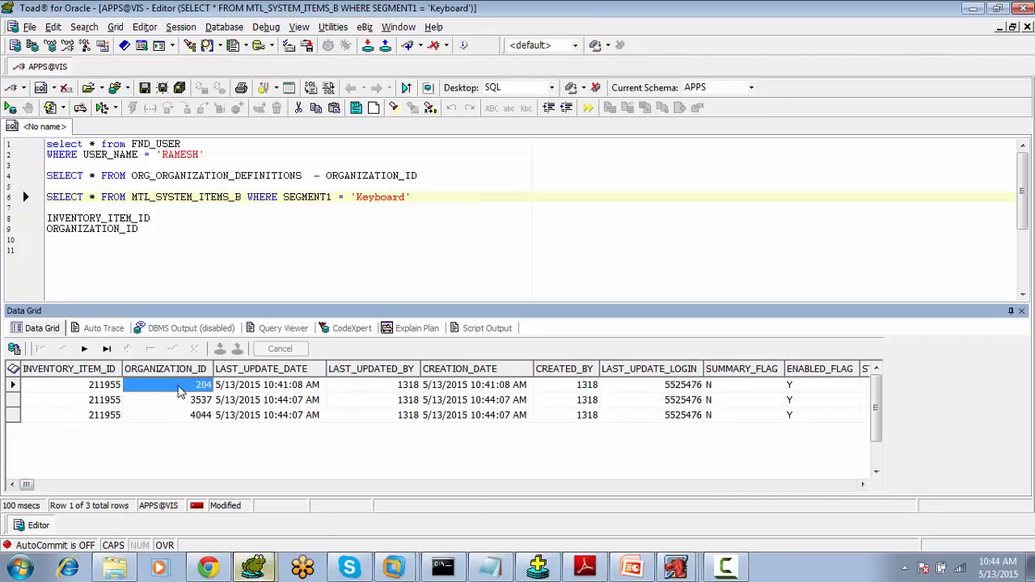
left_click(92, 392)
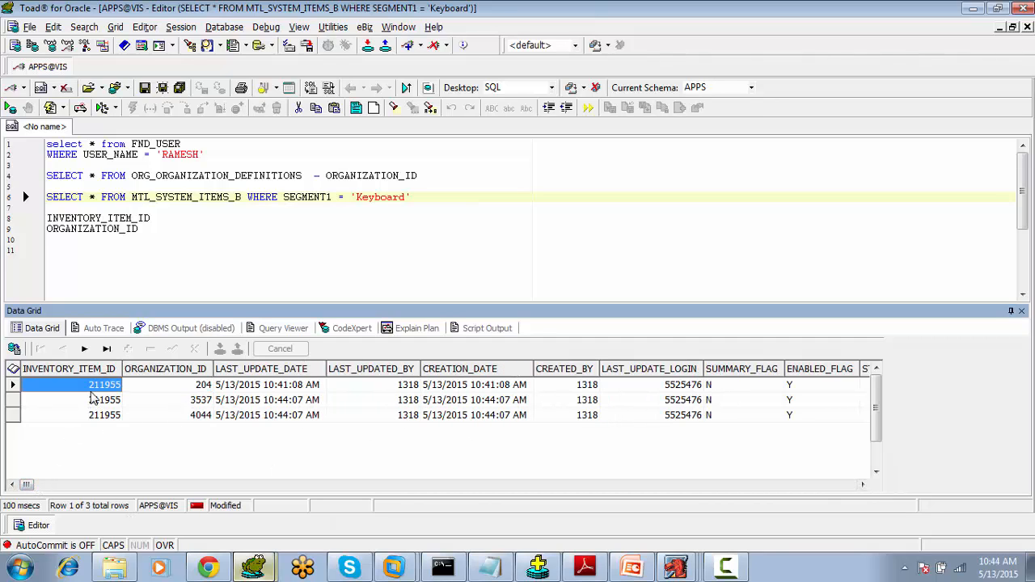
left_click(194, 391)
left_click(193, 401)
left_click(191, 419)
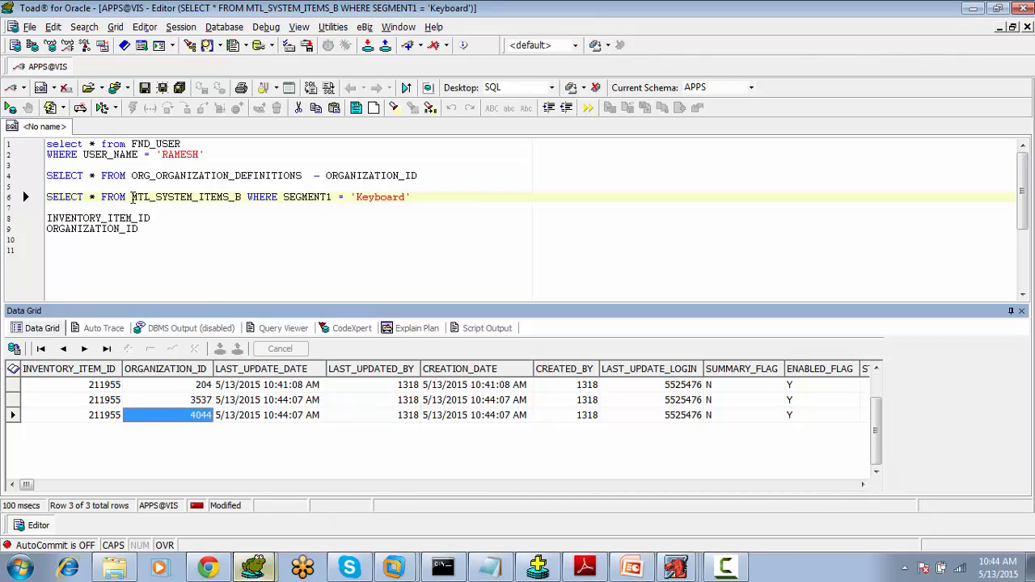
- Compare the query and the INVENTORY_ITEM_ID and ORGANIZATION_ID note lines against the result rows
left_click_drag(132, 196, 244, 200)
left_click(143, 229)
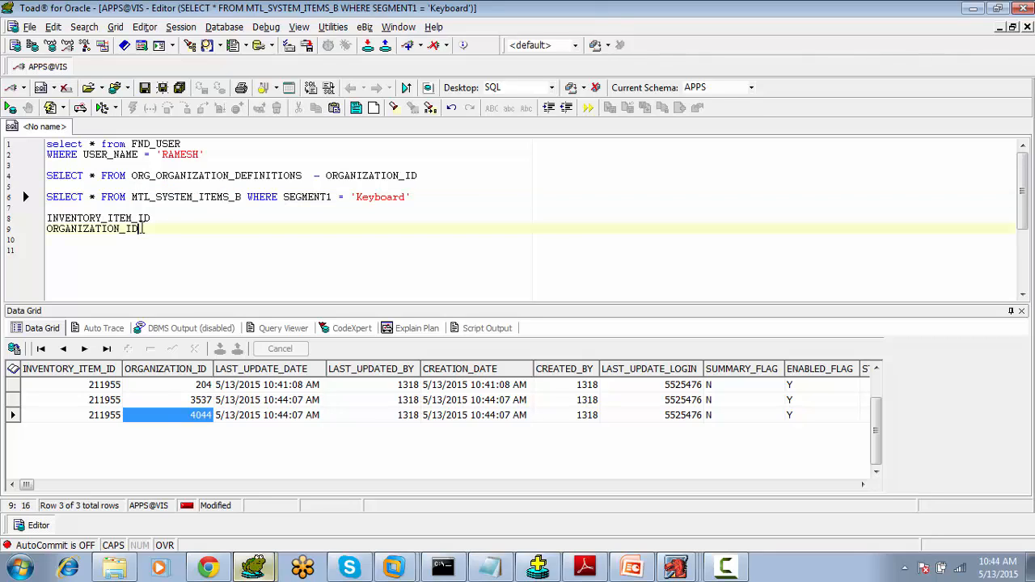
left_click_drag(143, 228, 36, 219)
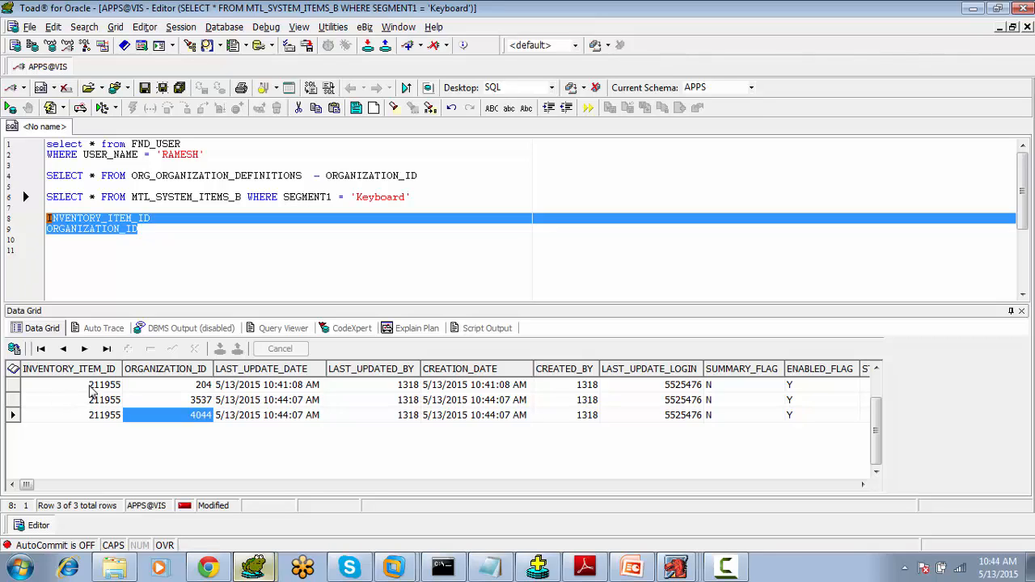
left_click(90, 385)
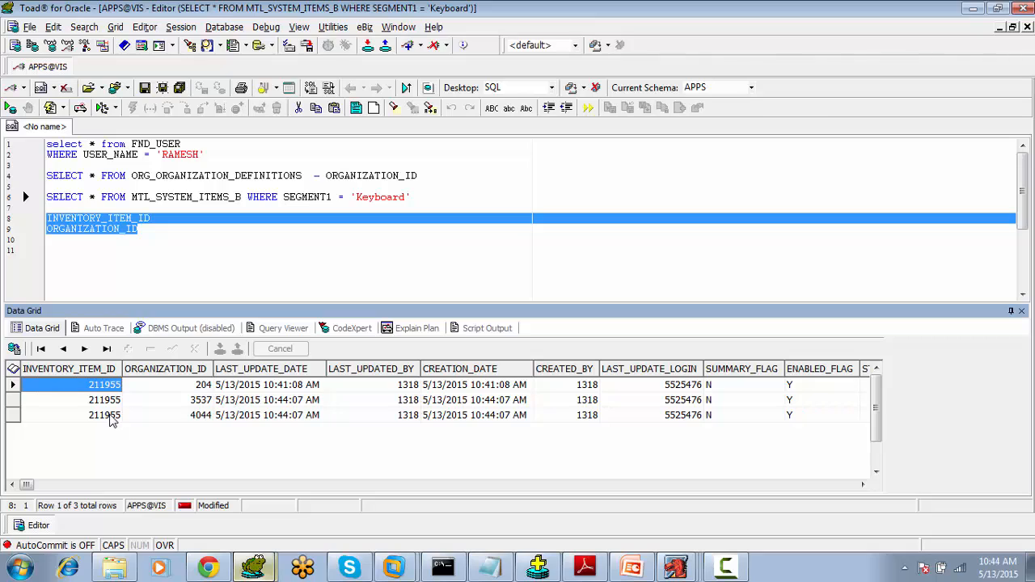
left_click(128, 387)
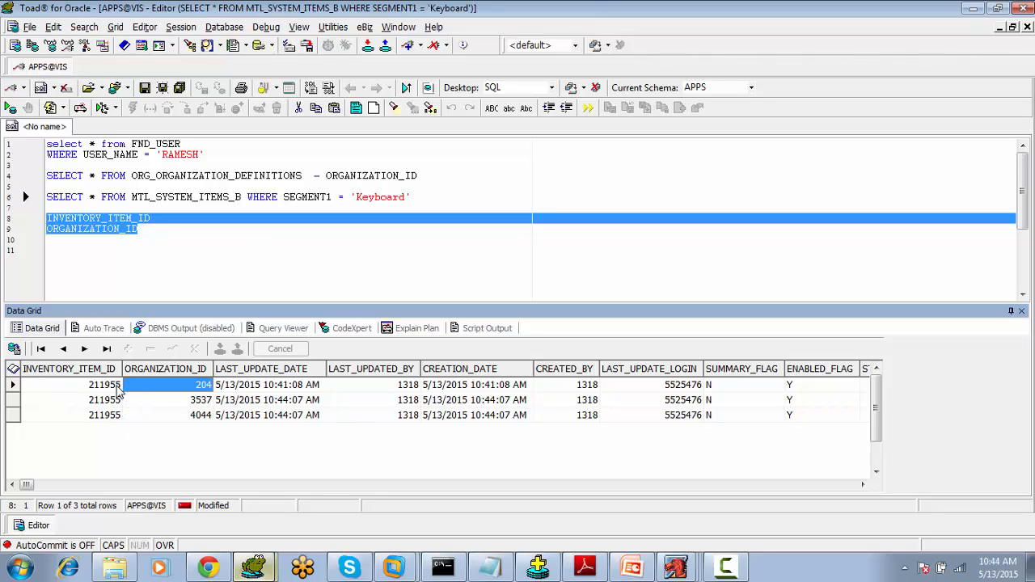
left_click(111, 387)
left_click(143, 387)
left_click(168, 249)
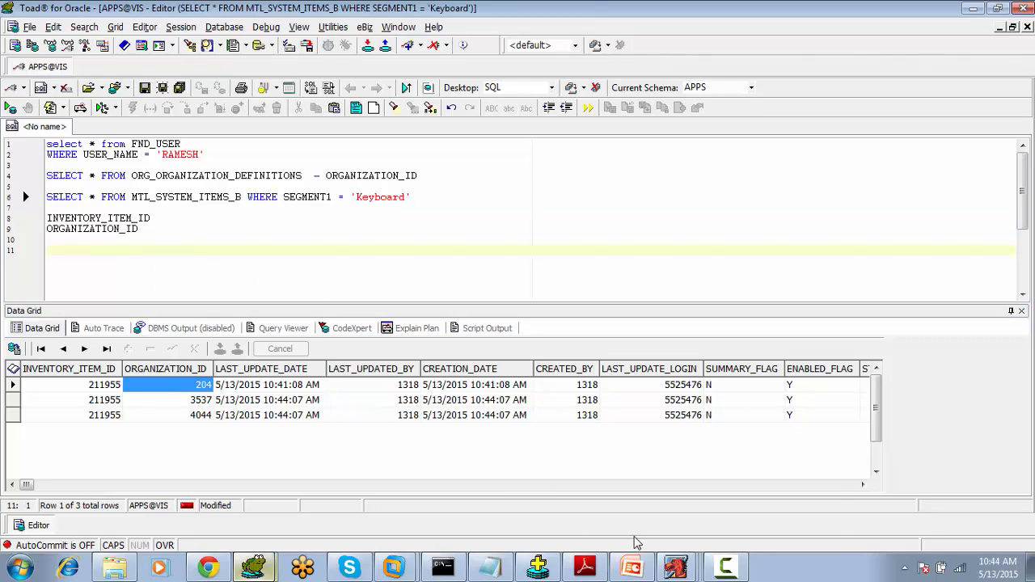
- Return to Oracle Applications and open the Keyboard master item's Inventory attributes
mouse_move(675, 570)
left_click(671, 531)
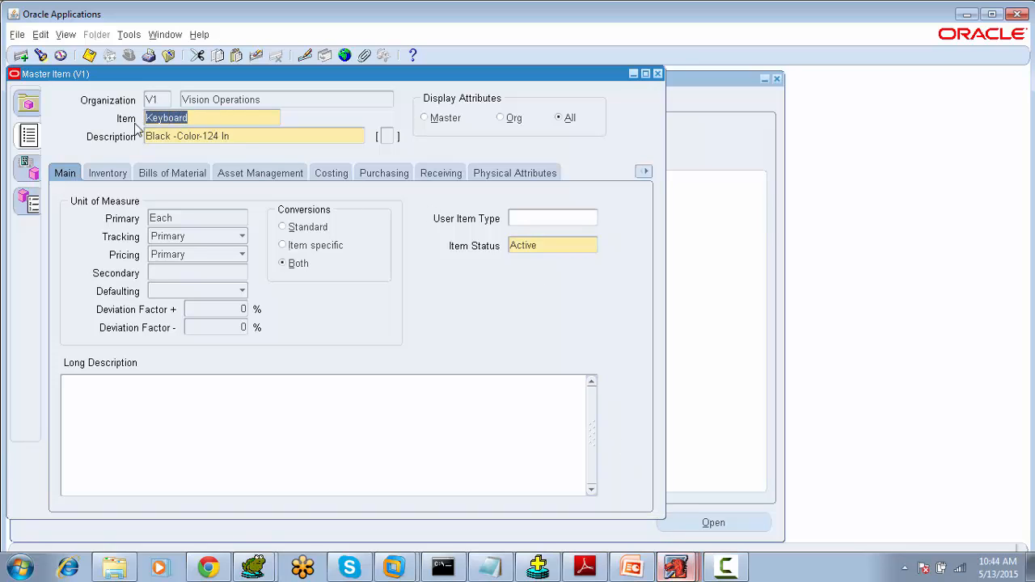
left_click(129, 34)
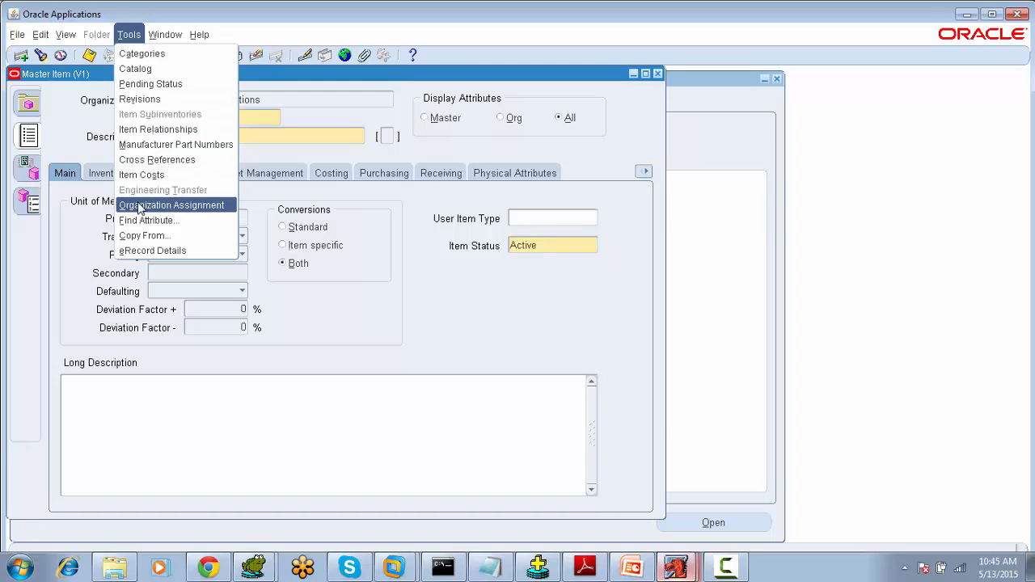
left_click(49, 269)
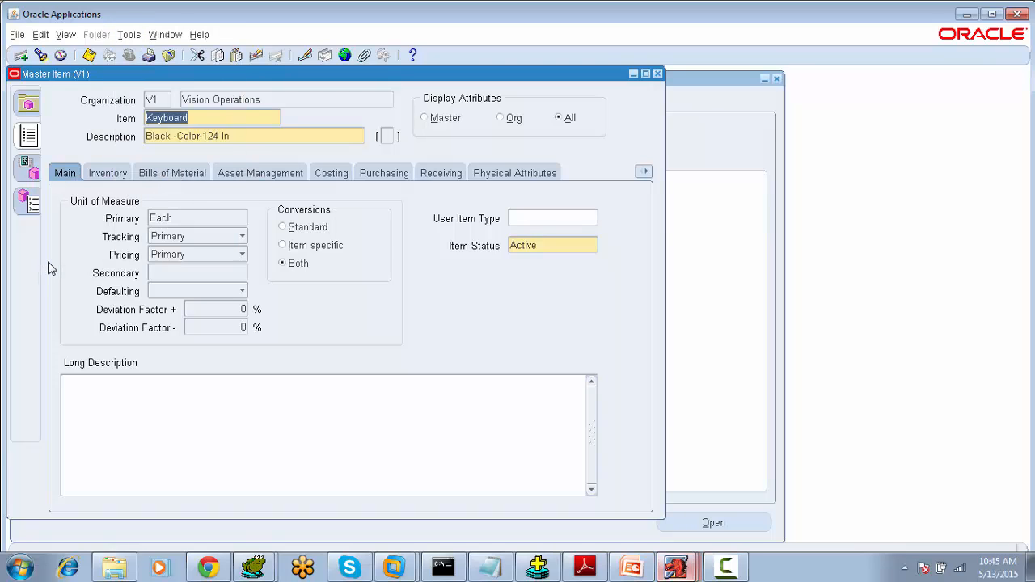
left_click(108, 173)
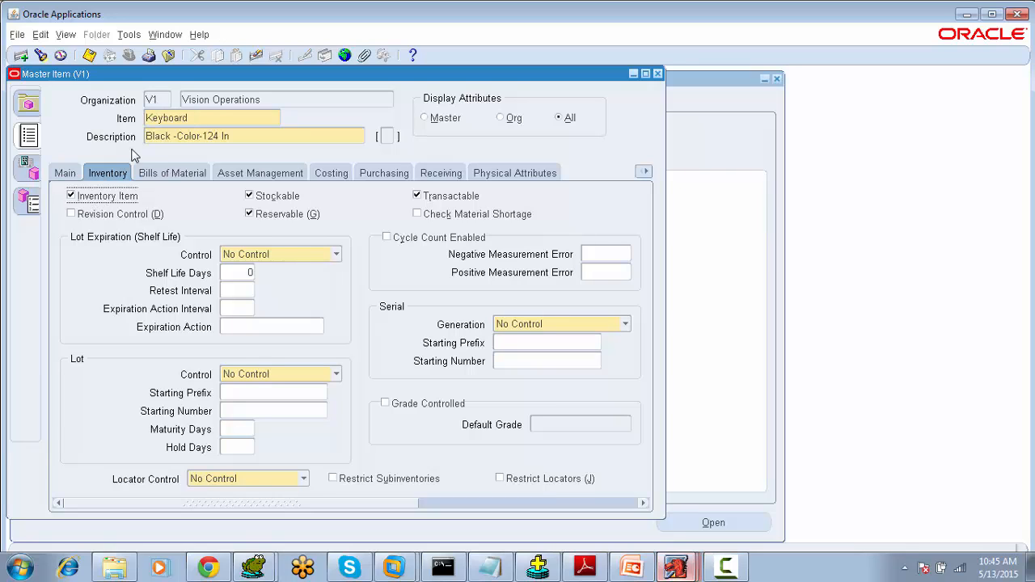
- Save the Keyboard master item record and review its Purchasing attributes
left_click(197, 118)
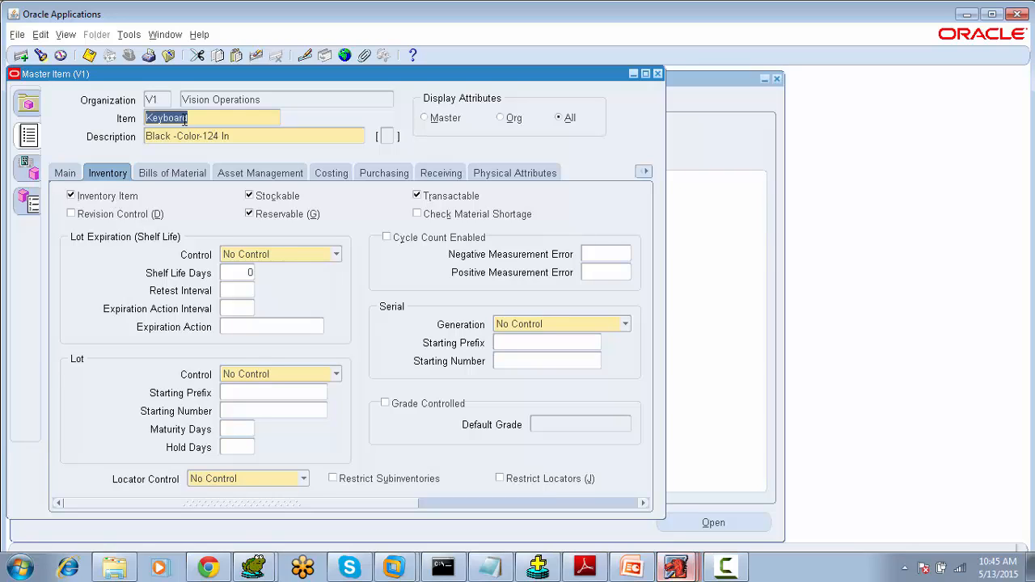
left_click_drag(212, 118, 149, 118)
left_click(89, 55)
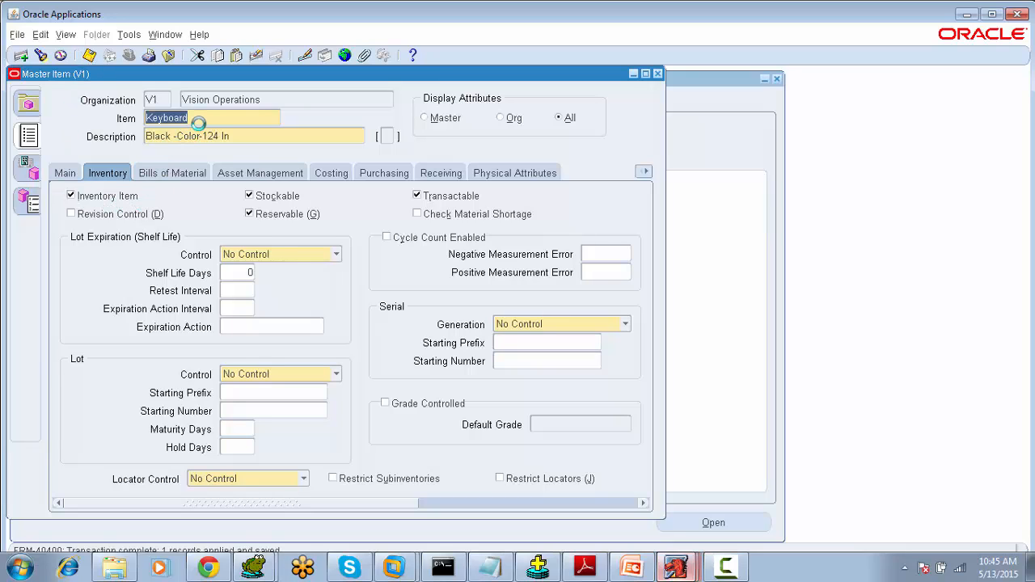
left_click_drag(212, 118, 147, 118)
left_click(370, 174)
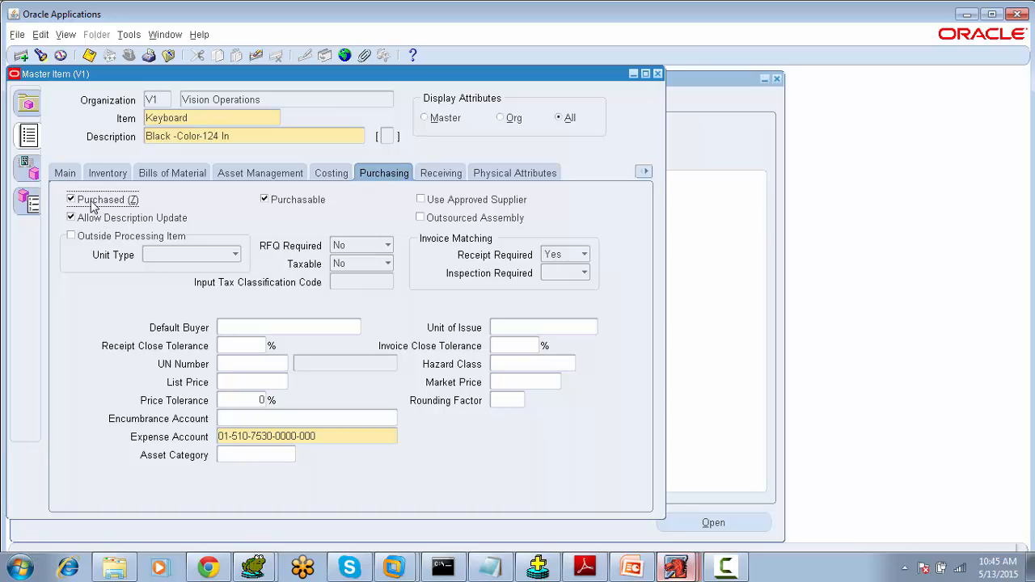
left_click(89, 55)
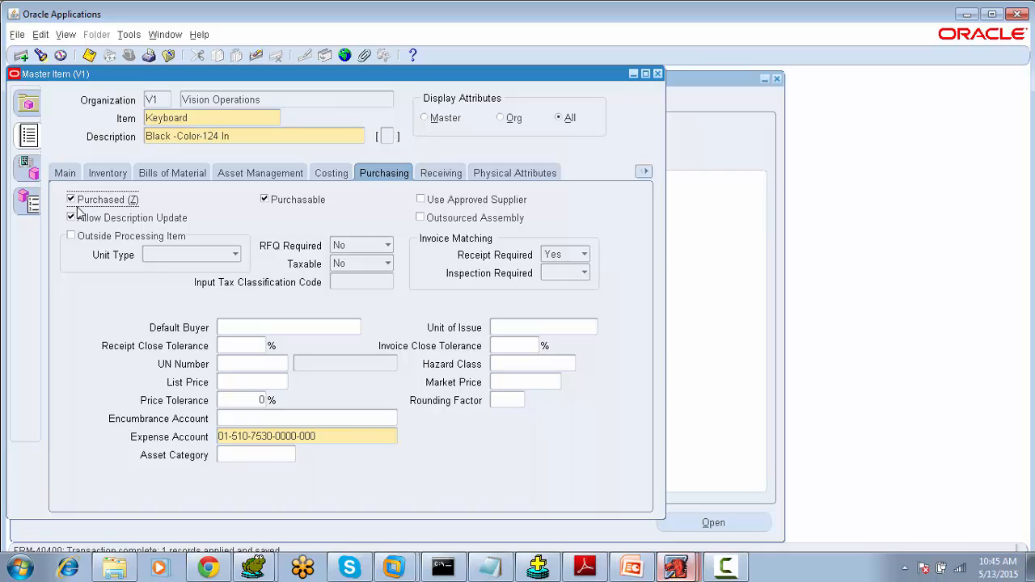
left_click(197, 118)
double_click(195, 118)
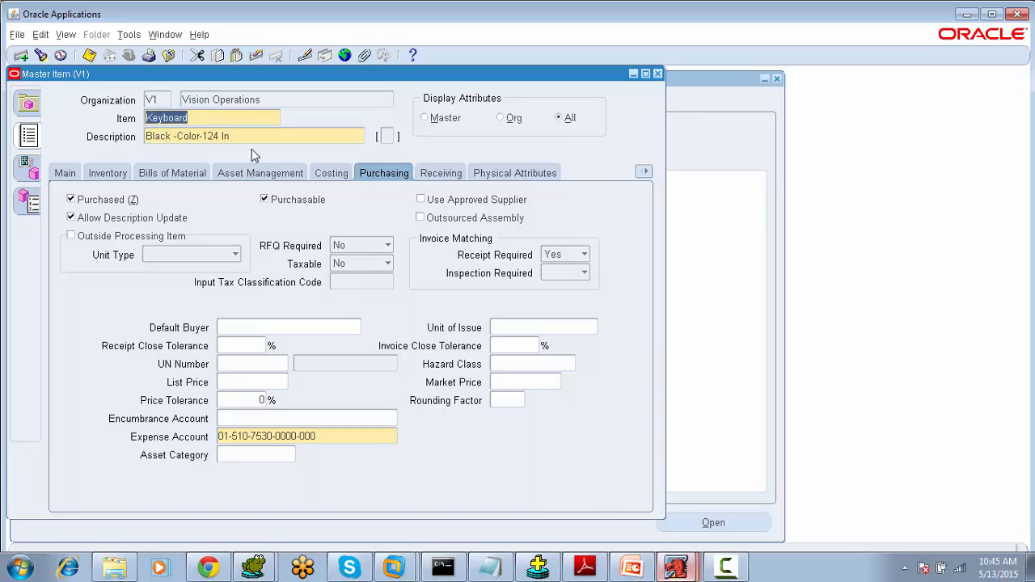
left_click_drag(214, 118, 140, 120)
- Browse the item's Inventory, Bills of Material, Asset Management, Costing, Receiving, Work In Process and Main attribute tabs
left_click(105, 171)
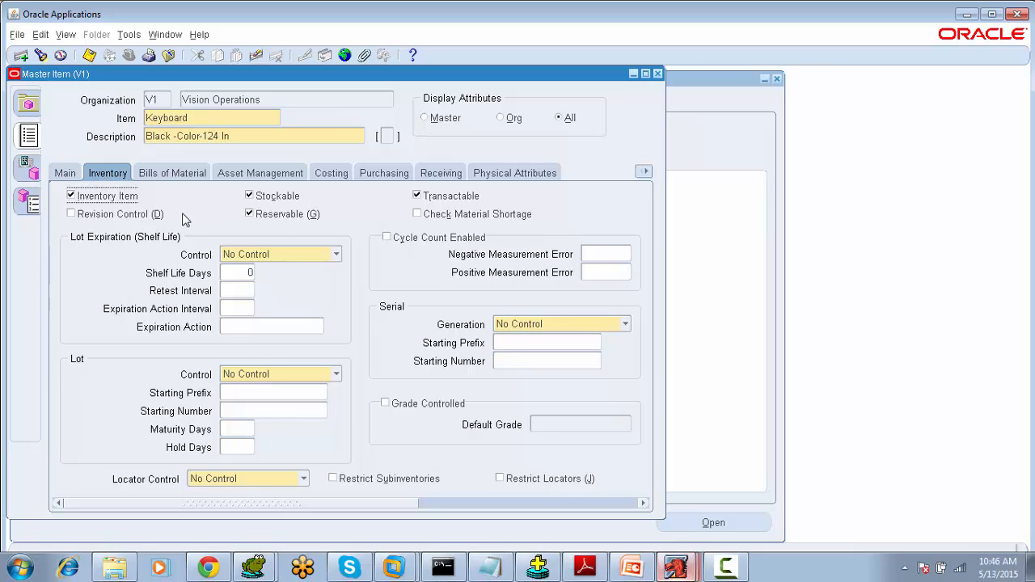
left_click(163, 176)
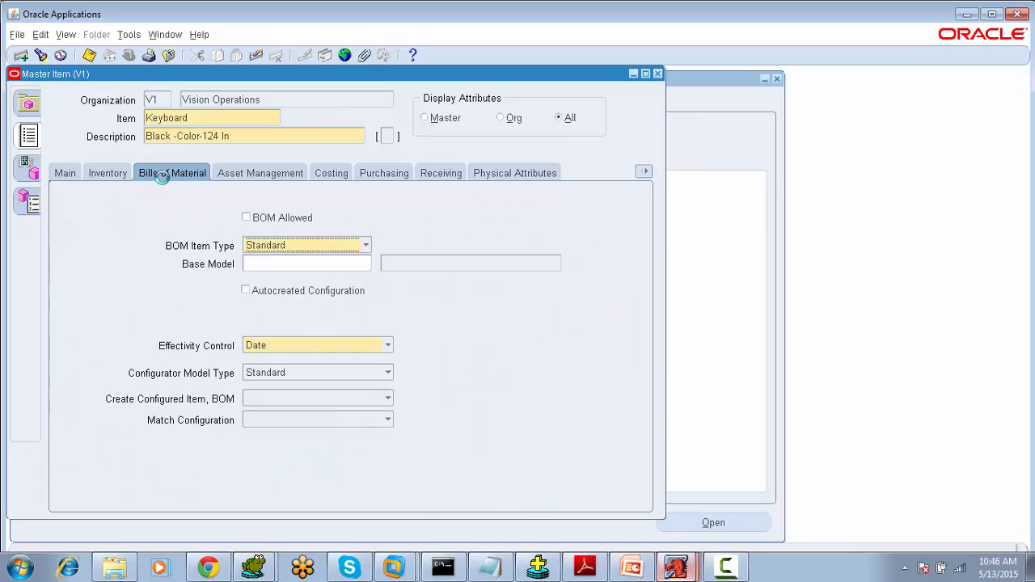
left_click(242, 173)
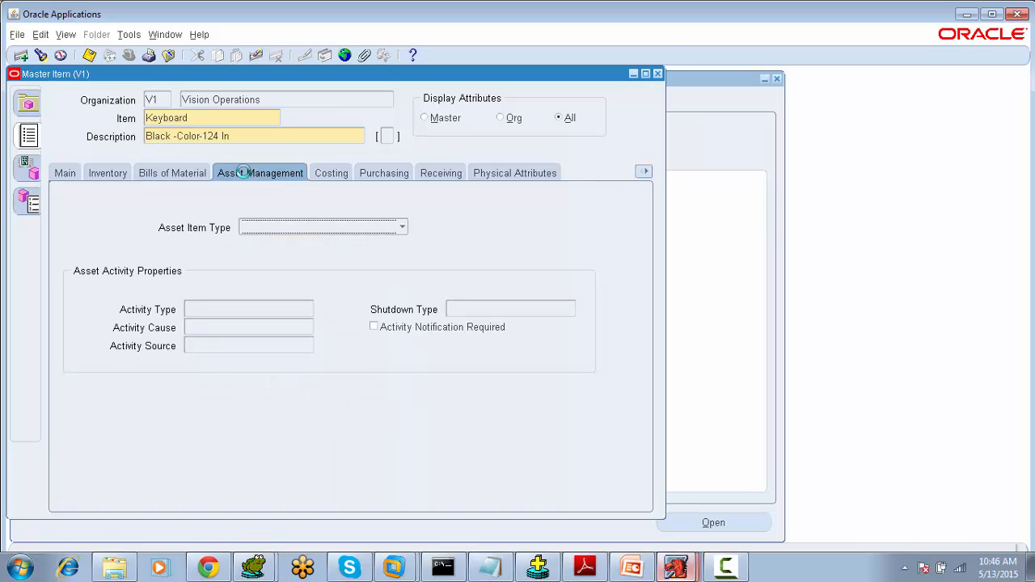
left_click(328, 175)
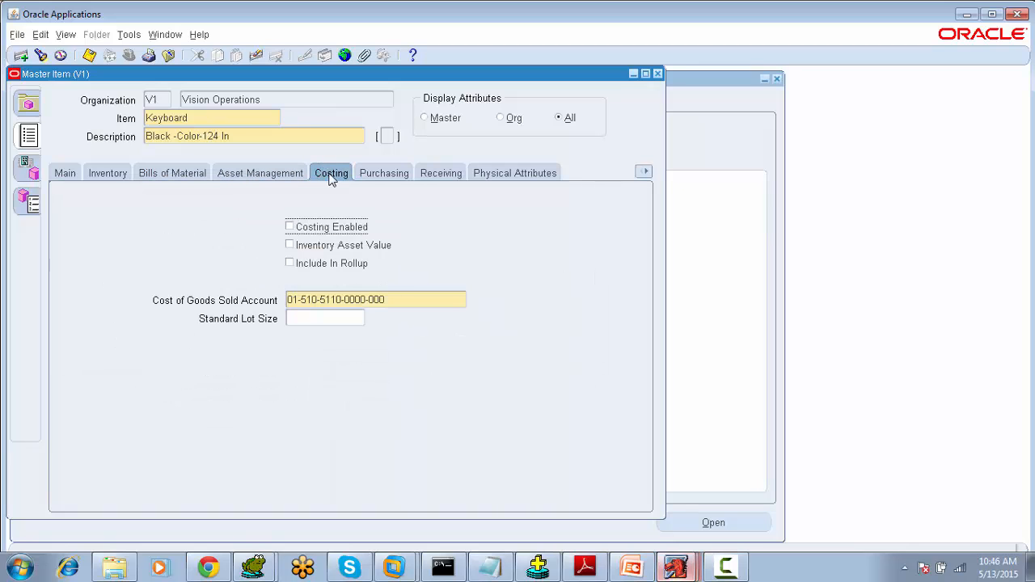
left_click(429, 176)
left_click(644, 174)
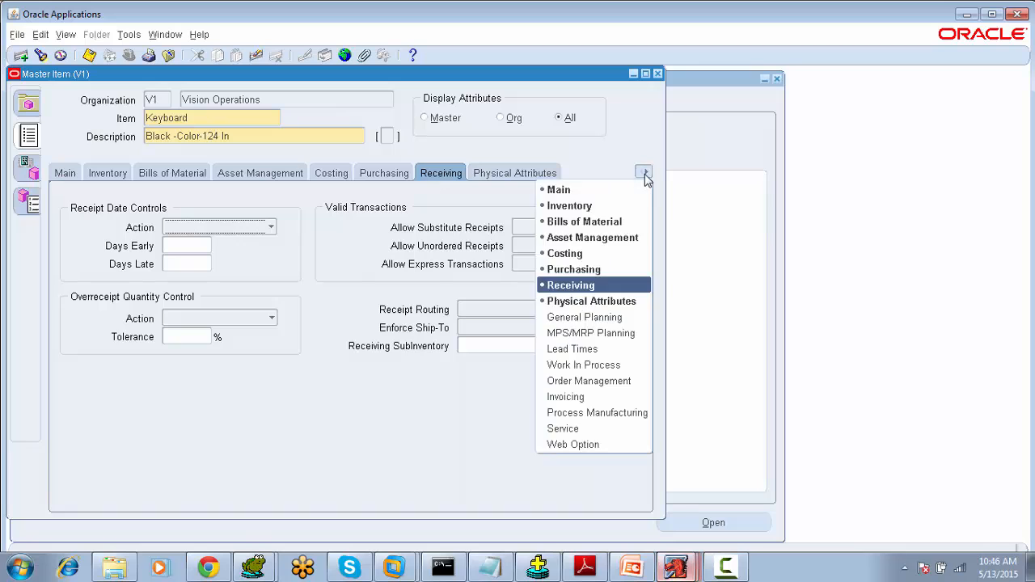
left_click(614, 366)
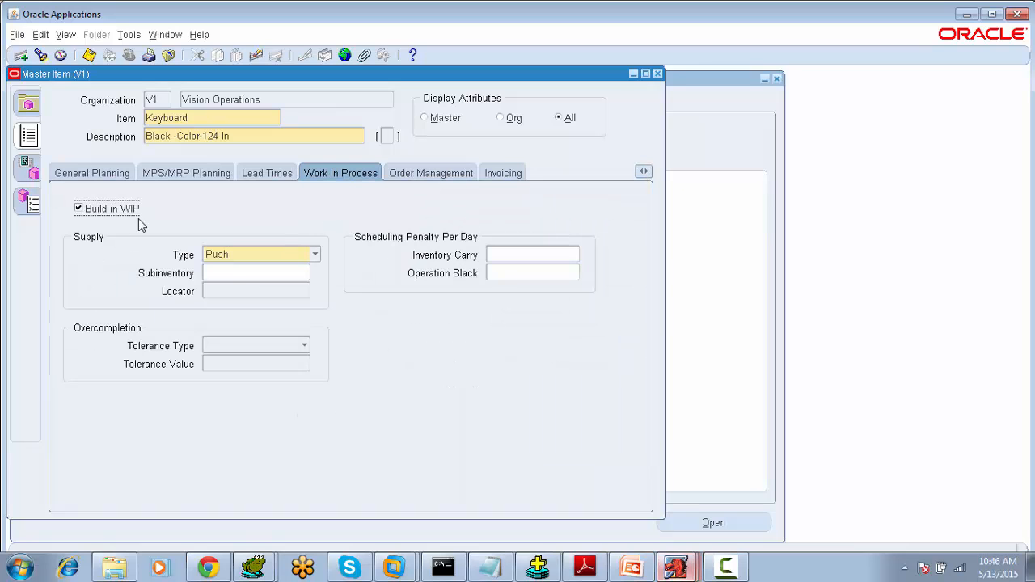
double_click(207, 120)
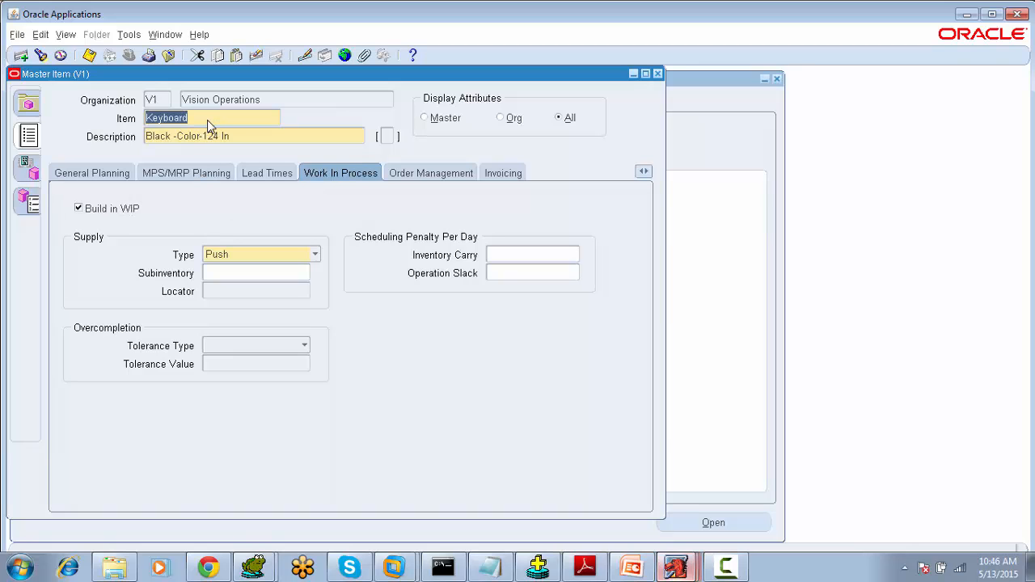
left_click(643, 172)
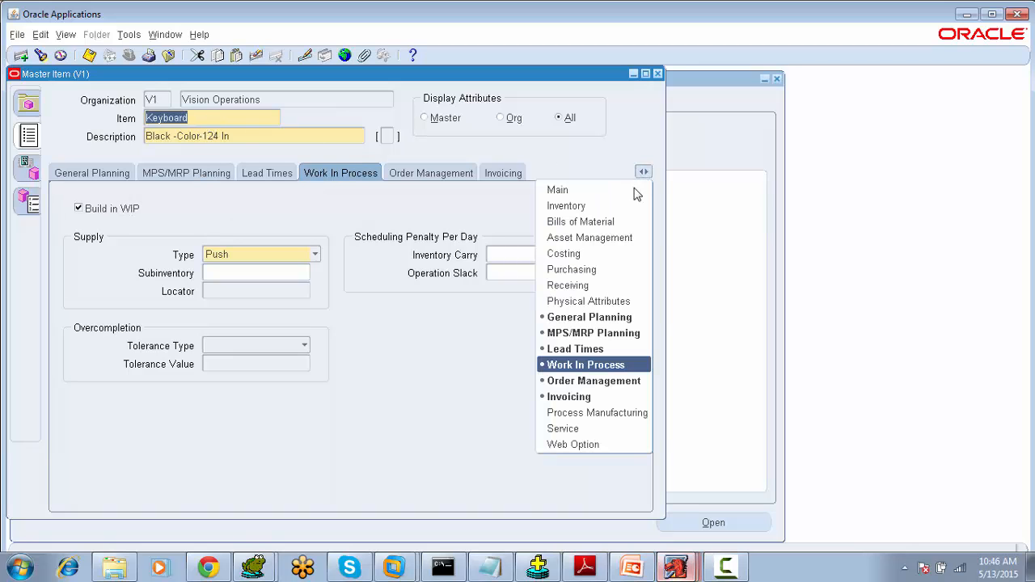
left_click(628, 194)
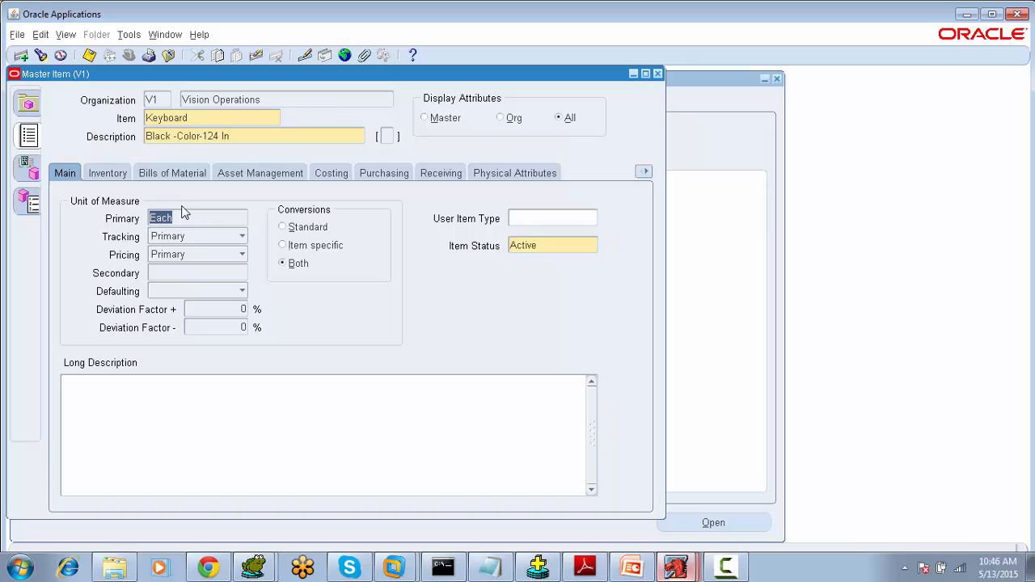
- Review the Keyboard item's Inventory and Purchasing attribute tabs
left_click(108, 173)
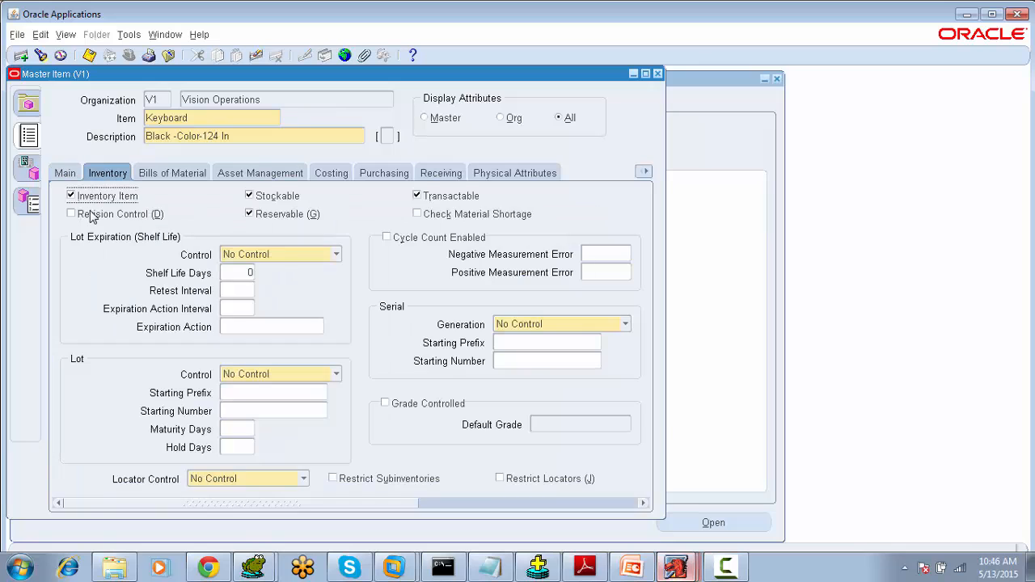
left_click(374, 175)
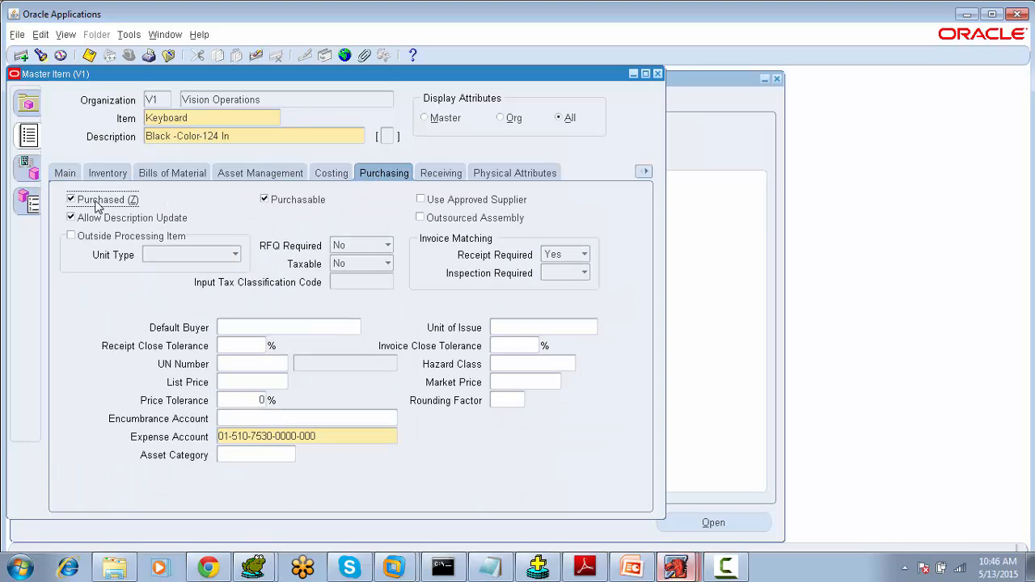
- Switch to Toad and rerun the MTL_SYSTEM_ITEMS_B query for the Keyboard item
mouse_move(256, 566)
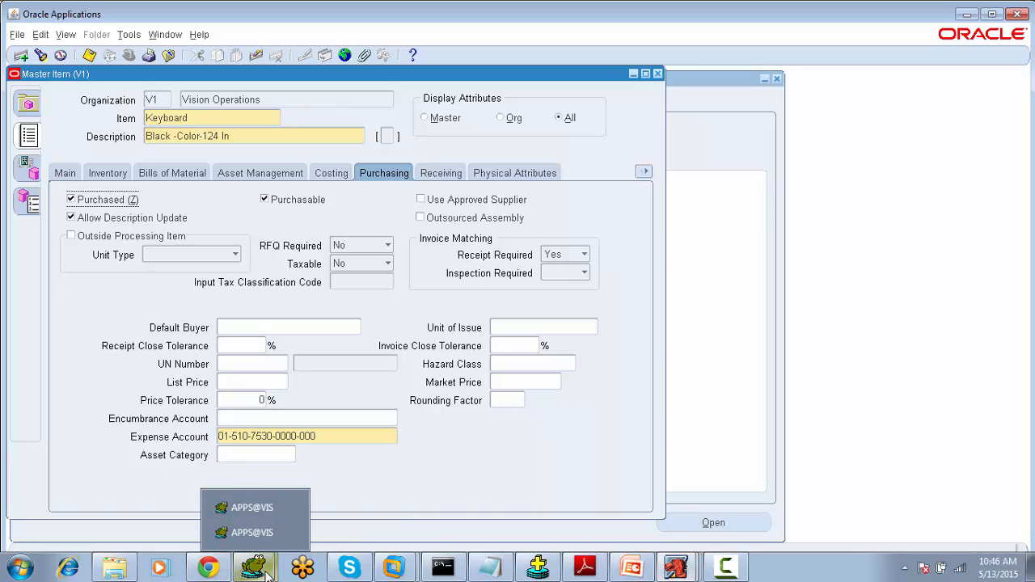
left_click(252, 533)
left_click(420, 196)
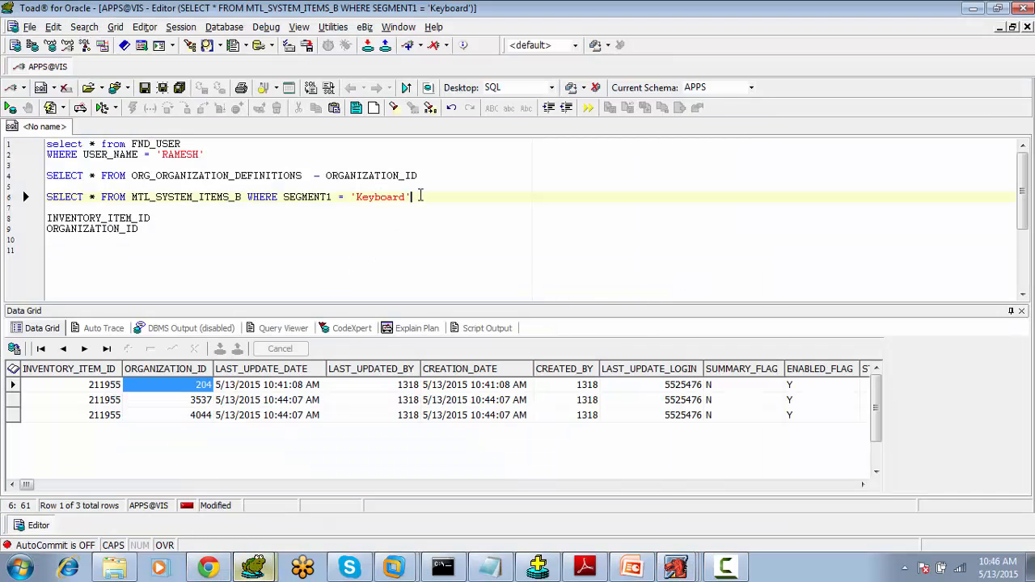
key("F9")
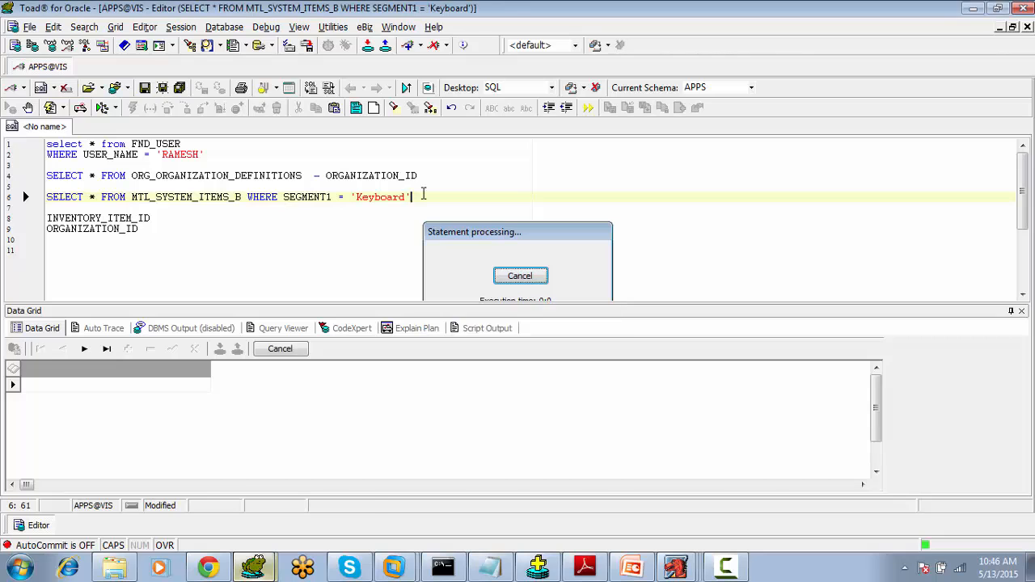
- Scroll the result grid to the PURCHASING_ITEM_FLAG and INVENTORY_ITEM_FLAG columns and inspect their values
left_click(862, 485)
left_click_drag(862, 485, 839, 485)
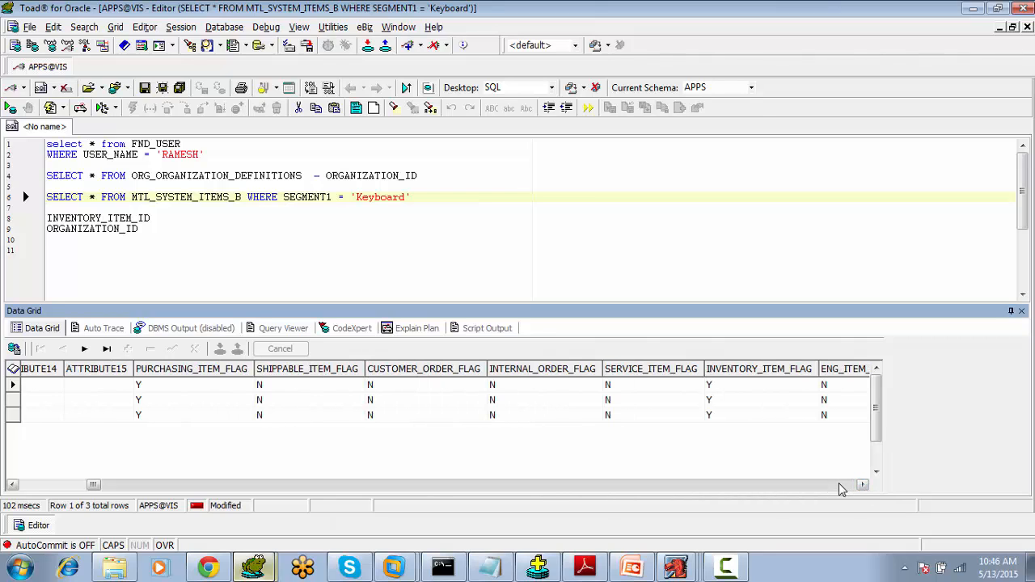
left_click(190, 388)
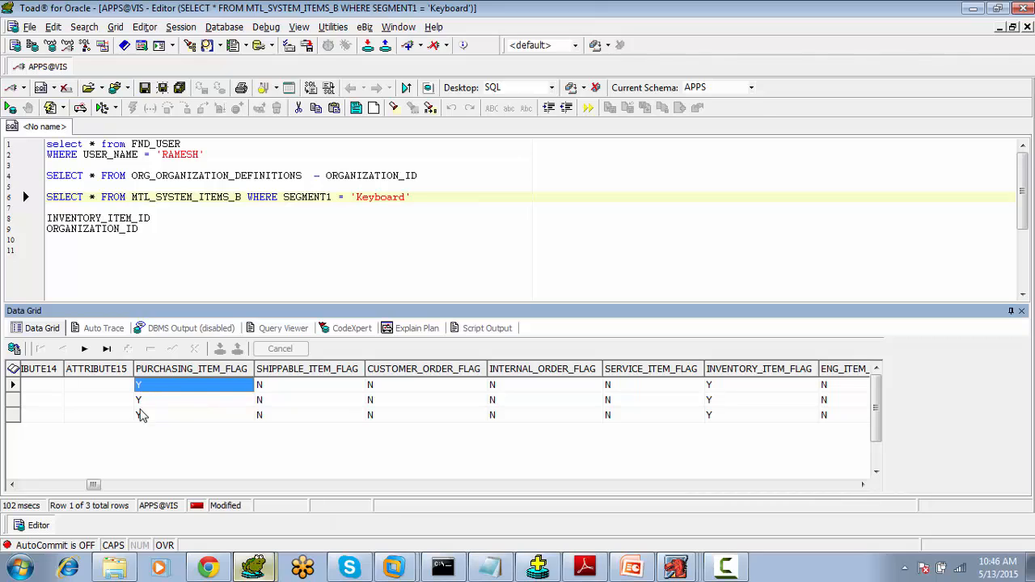
left_click(738, 390)
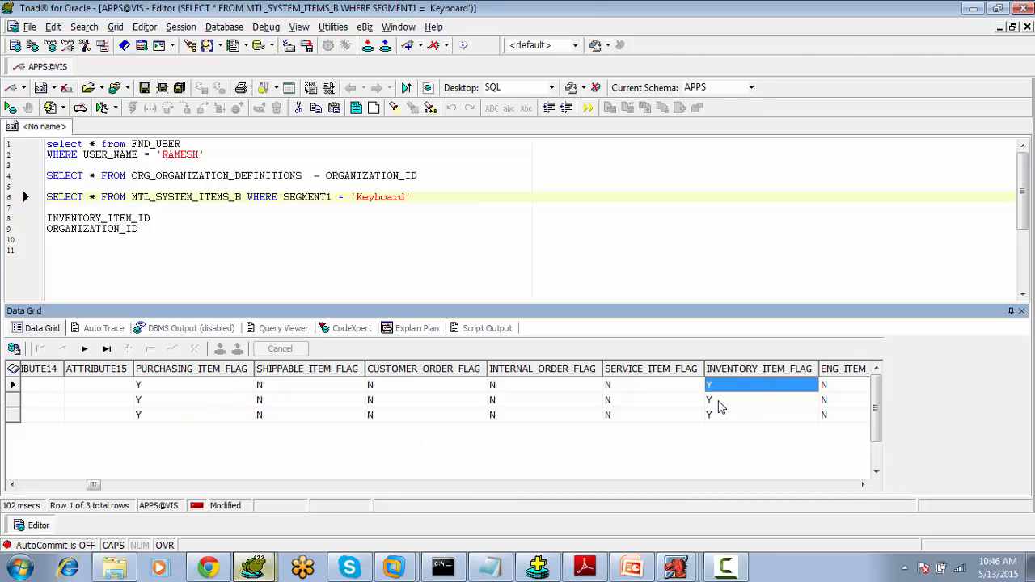
- Compare the item's Purchasing checkboxes in Oracle Applications with the SERVICE_ITEM_FLAG and INVENTORY_ITEM_FLAG columns in Toad
mouse_move(554, 571)
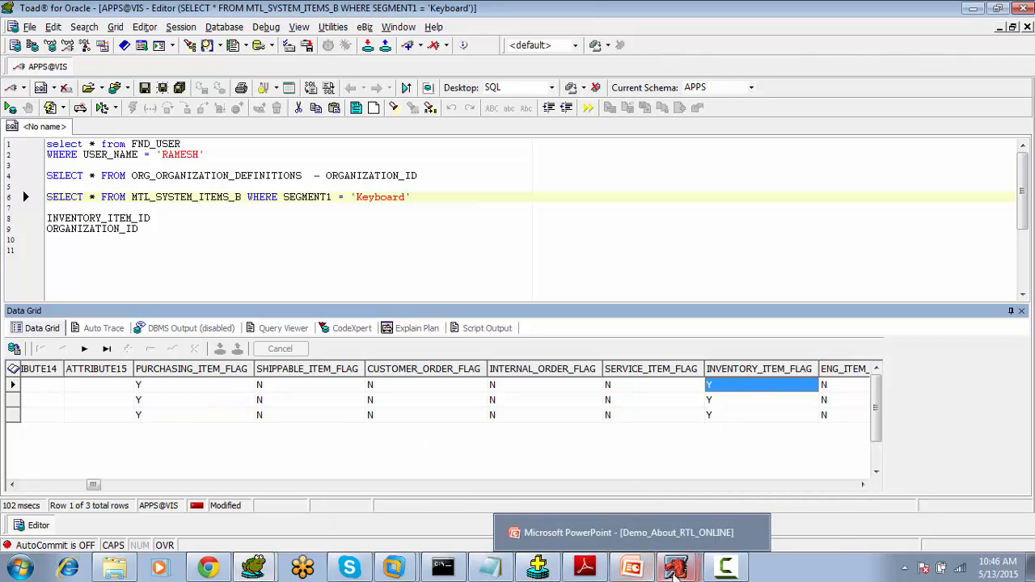
left_click(676, 538)
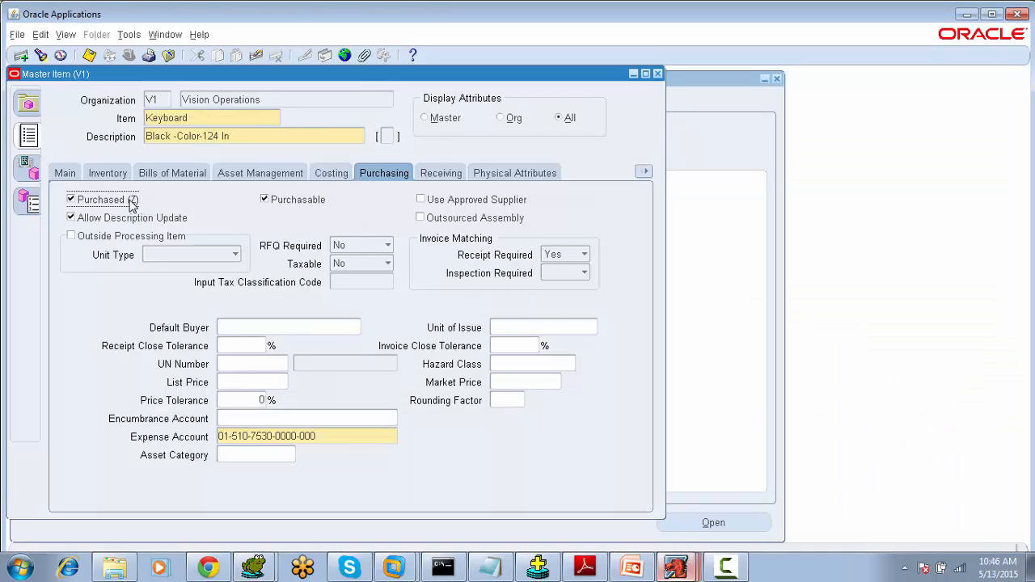
left_click(257, 534)
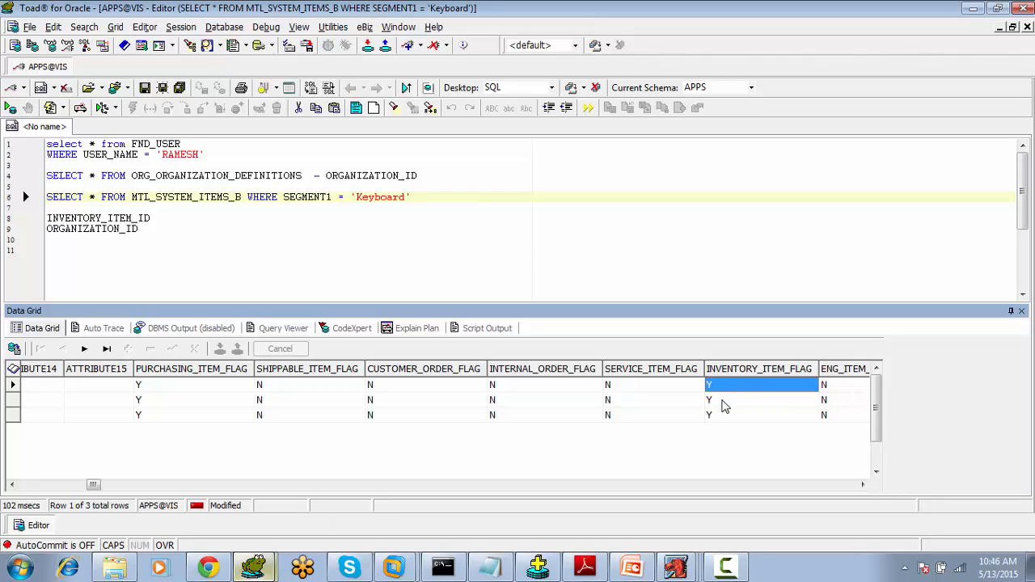
left_click(662, 390)
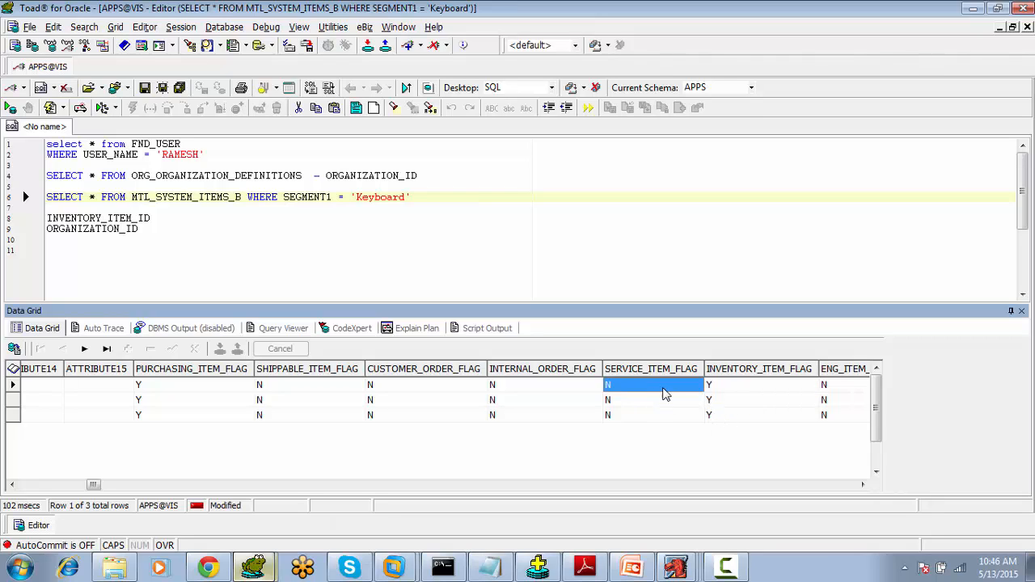
left_click(712, 390)
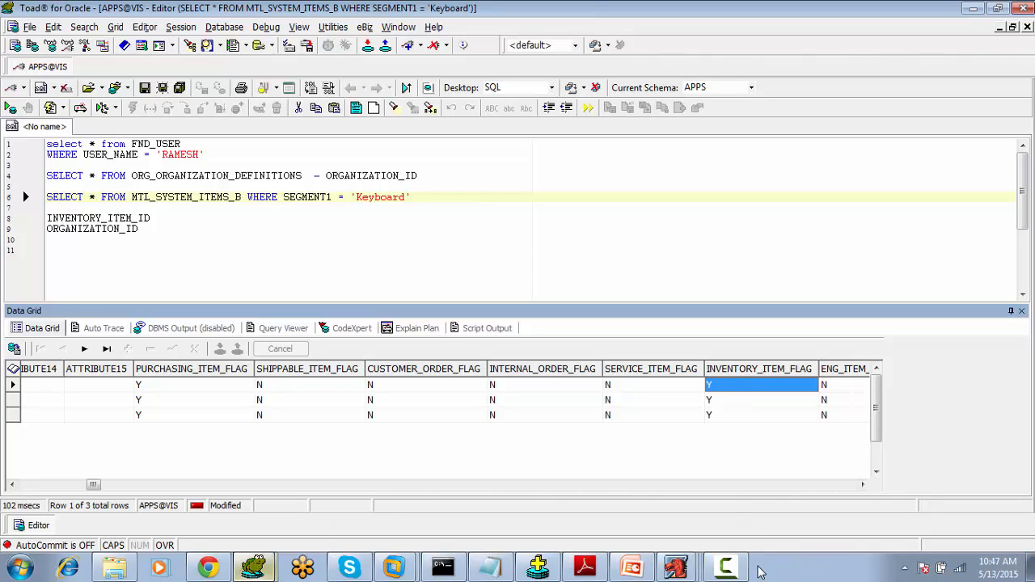
- Minimize all windows to show the desktop
key("super+d")
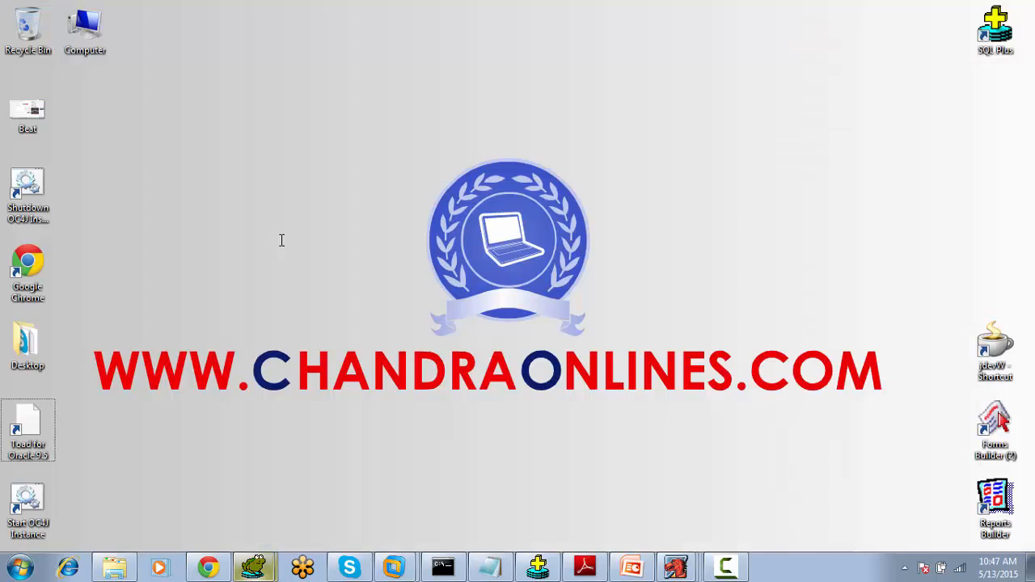
mouse_move(739, 570)
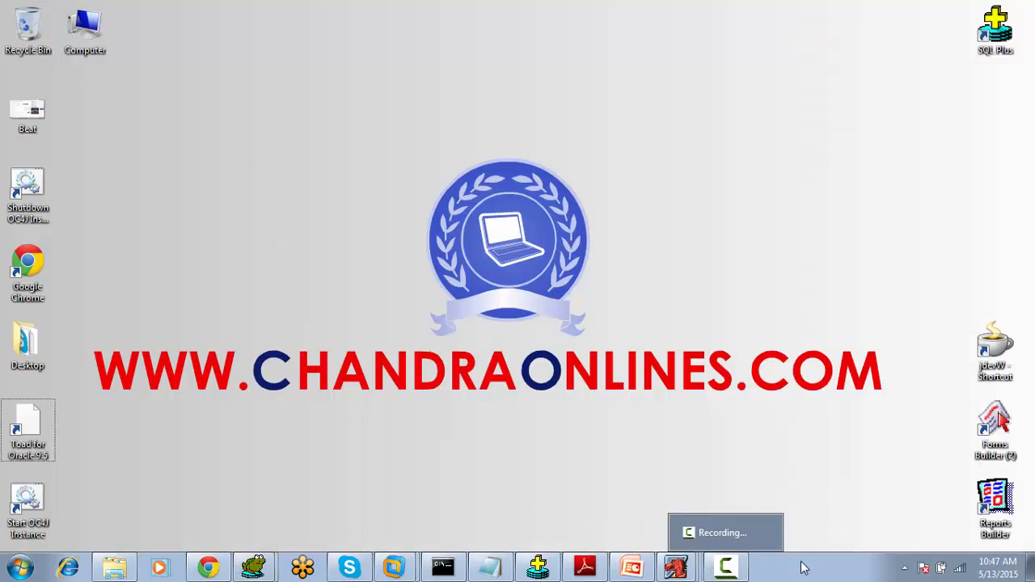